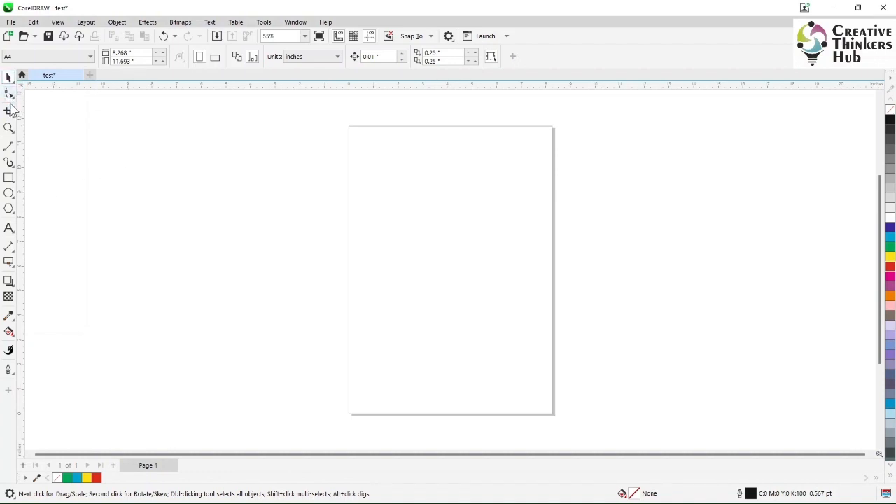
Draw a rectangle about 3.63 by 5.17 in in the page's upper-left area.
left_click(9, 183)
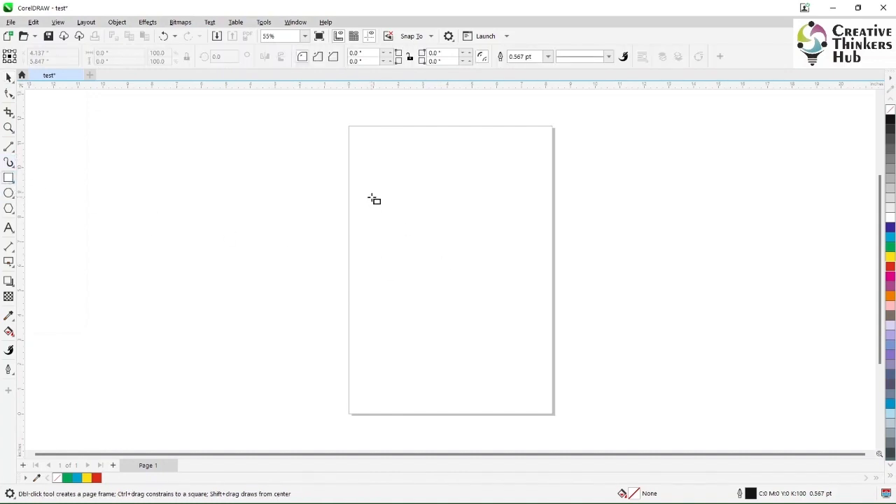
left_click_drag(372, 197, 488, 294)
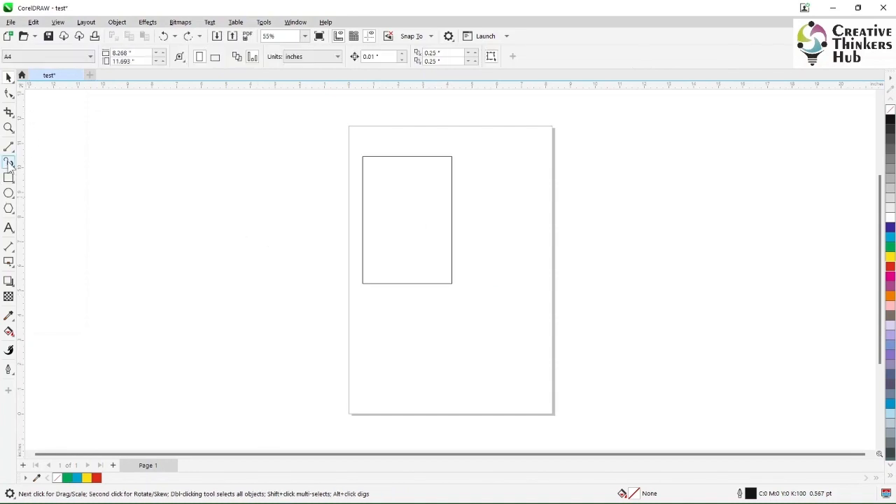
Crop the rectangle to an area about 3.74 by 5.06 in covering its lower-left part.
left_click(12, 116)
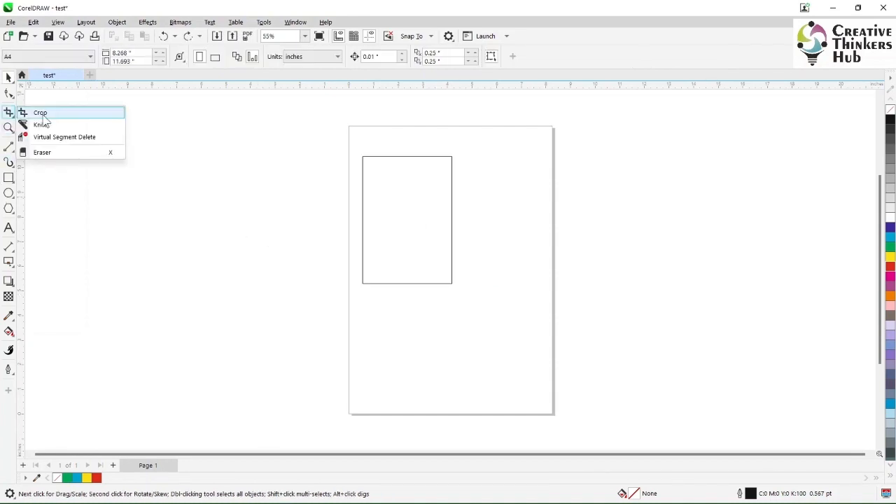
left_click(42, 113)
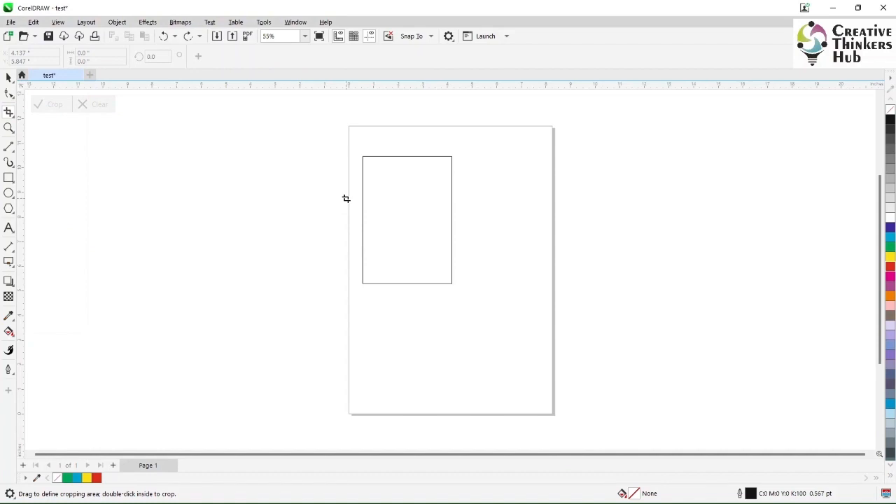
left_click_drag(346, 198, 439, 323)
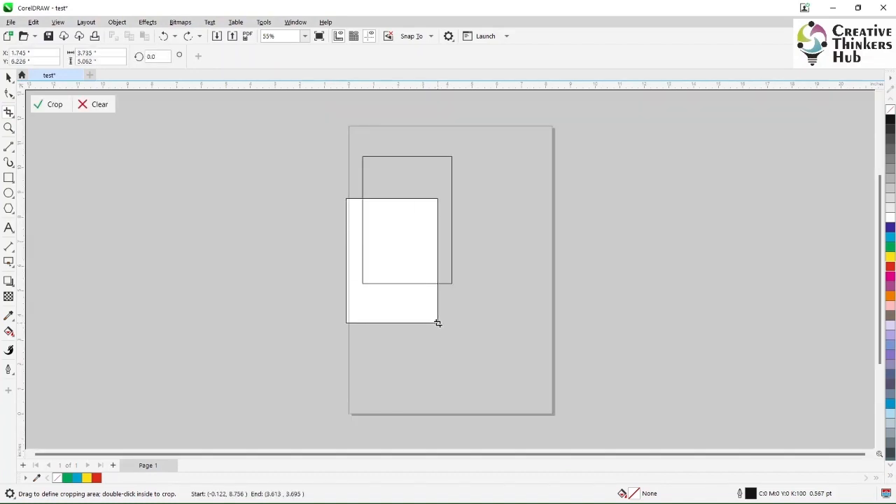
left_click(44, 113)
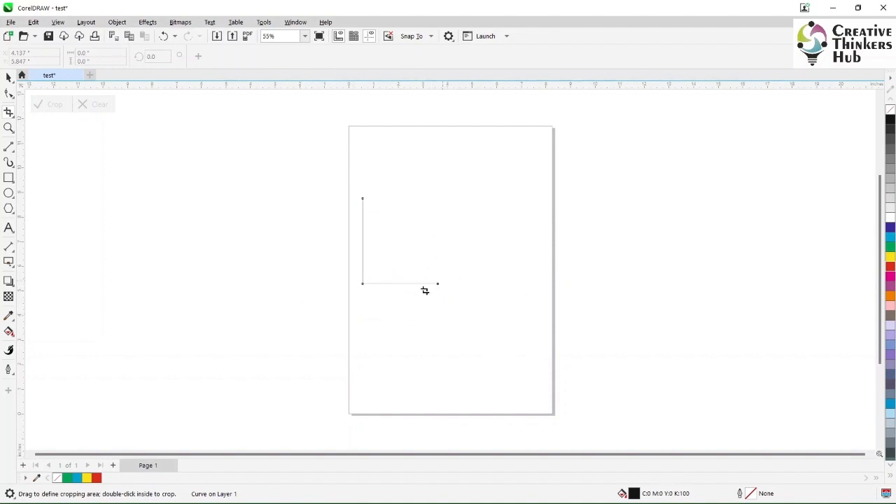
Try moving the inner corner node of the cropped outline up and to the right, and undo the move.
left_click(8, 93)
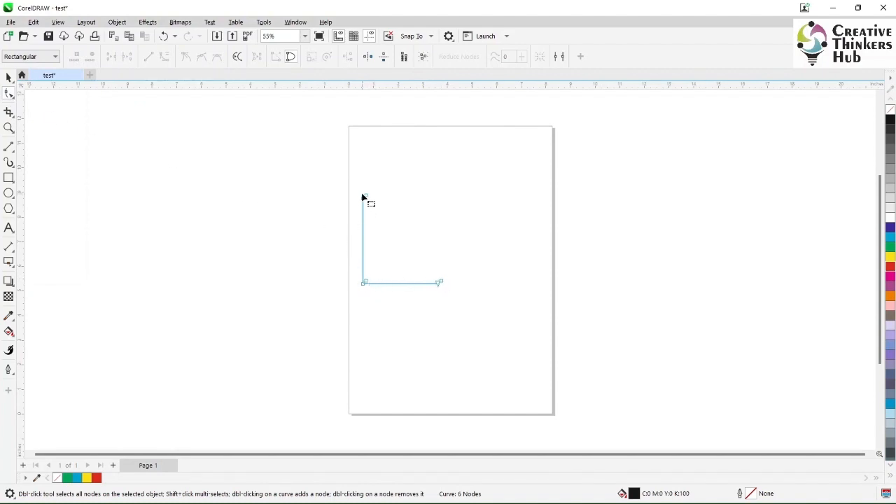
left_click(369, 283)
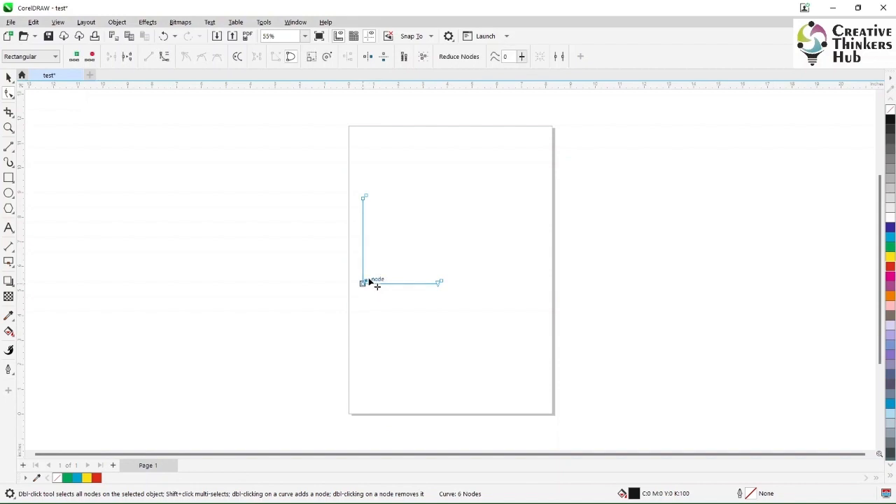
left_click_drag(369, 283, 438, 224)
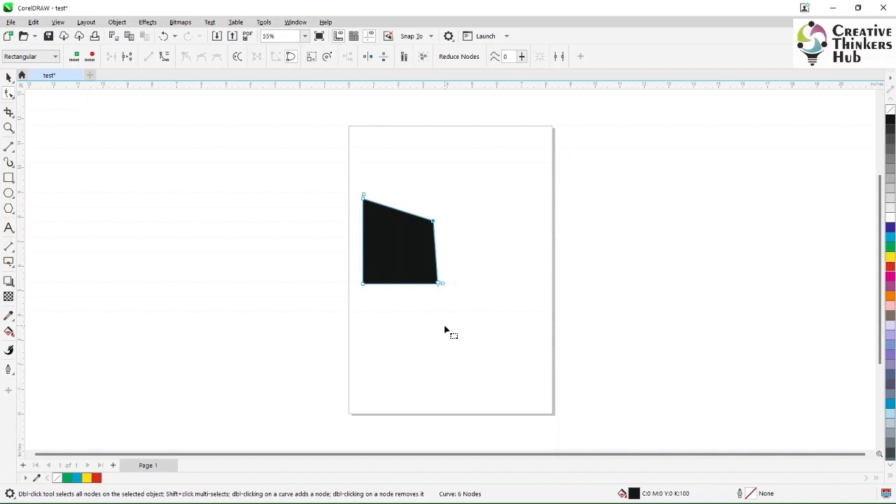
key("ctrl+z")
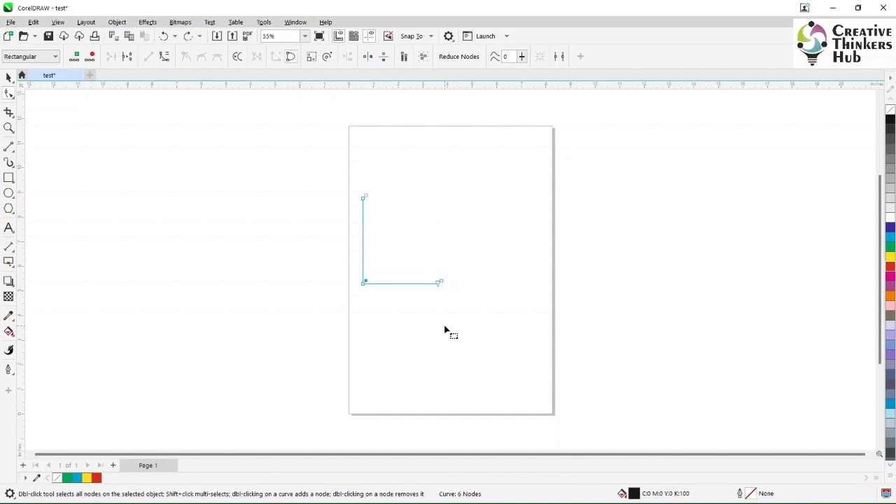
Fill the cropped outline with yellow and inspect its corner up close.
left_click(890, 257)
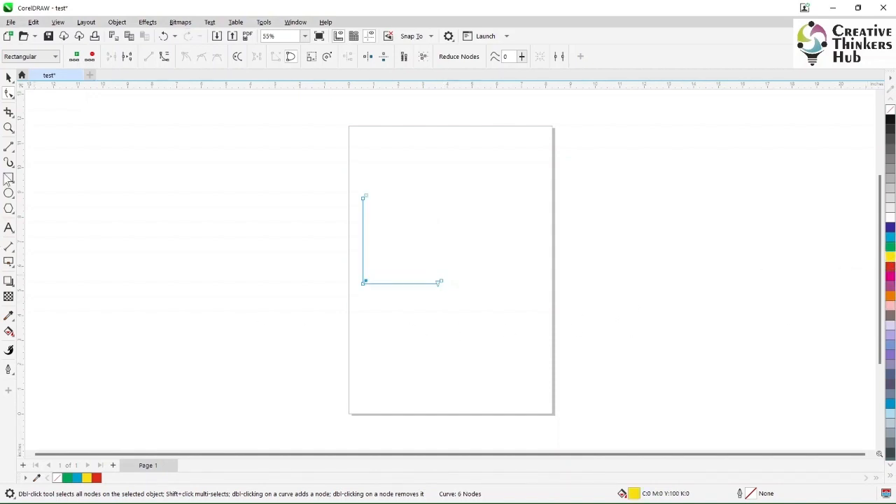
left_click(9, 128)
left_click_drag(367, 265, 415, 309)
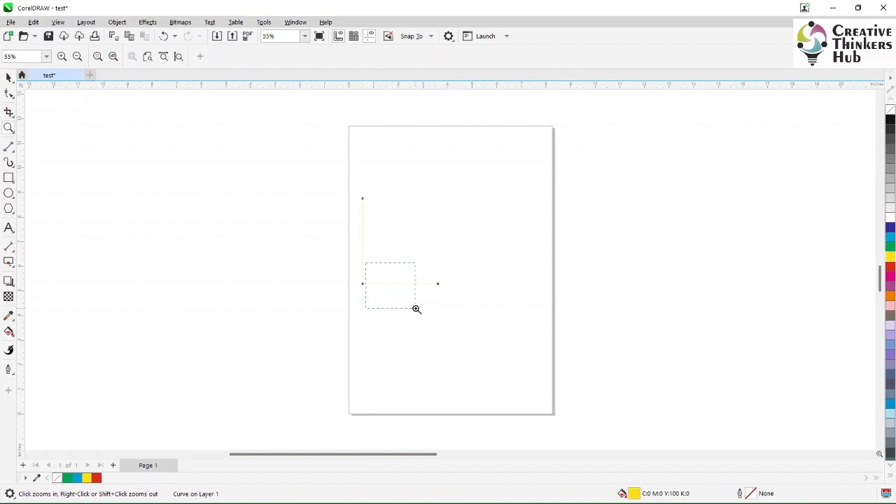
left_click_drag(214, 235, 332, 292)
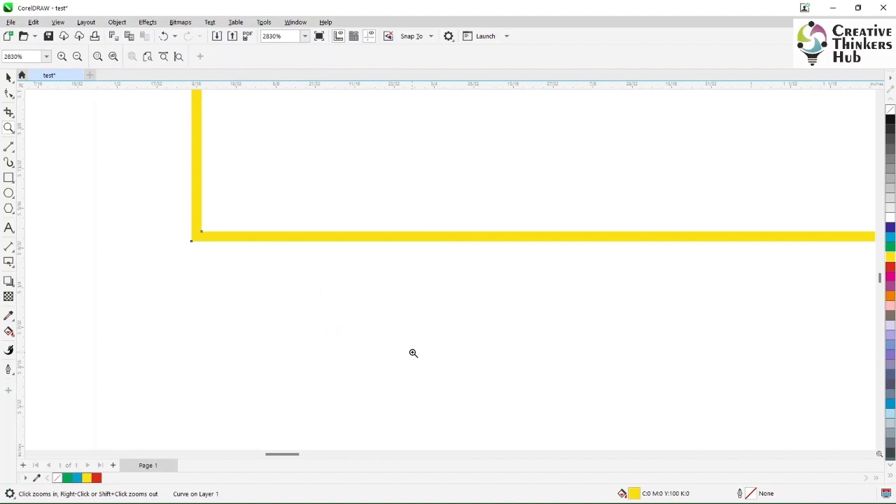
key("F4")
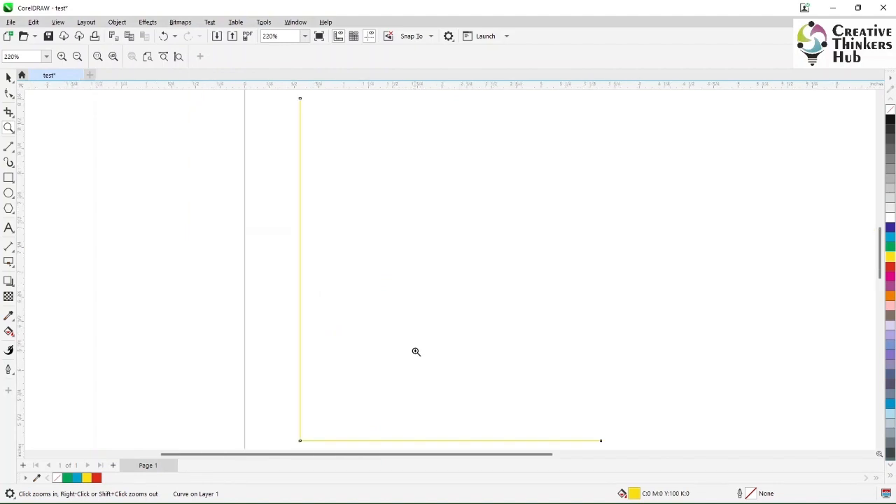
Undo the yellow fill and the crop to restore the full rectangle.
left_click(9, 114)
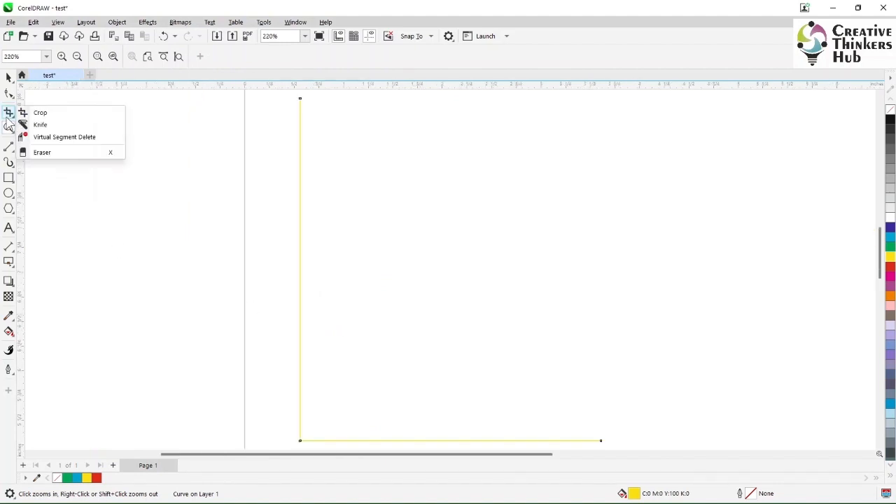
left_click(43, 125)
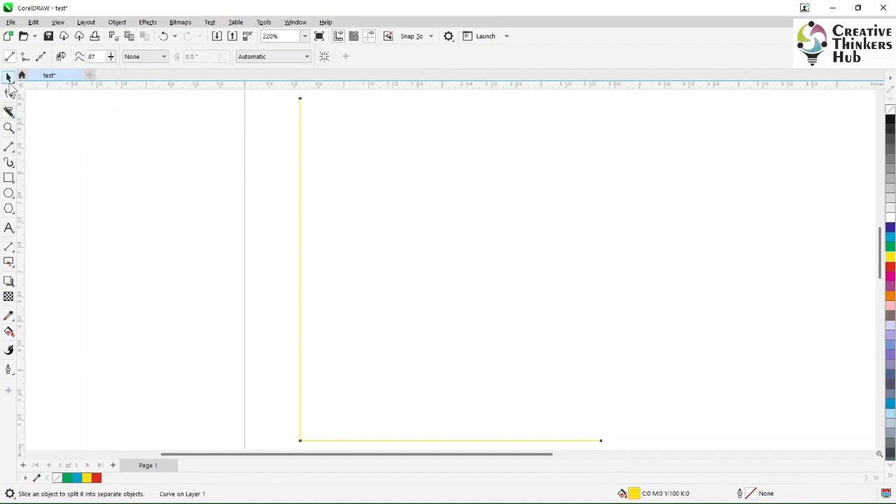
left_click(9, 78)
key("ctrl+z")
left_click(292, 190)
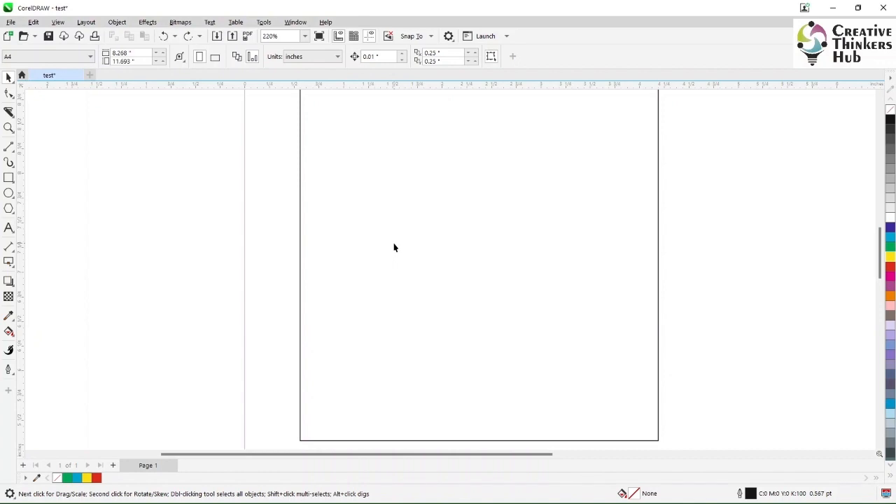
scroll(394, 247, "down", 1)
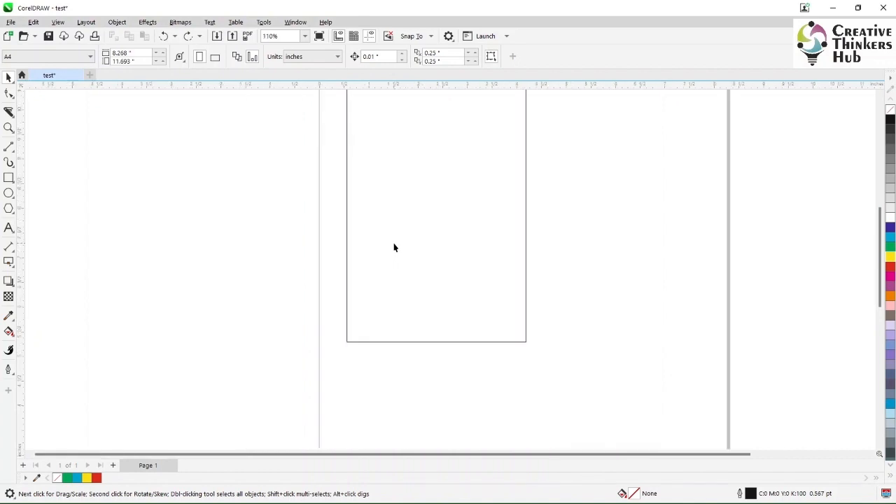
scroll(394, 247, "down", 1)
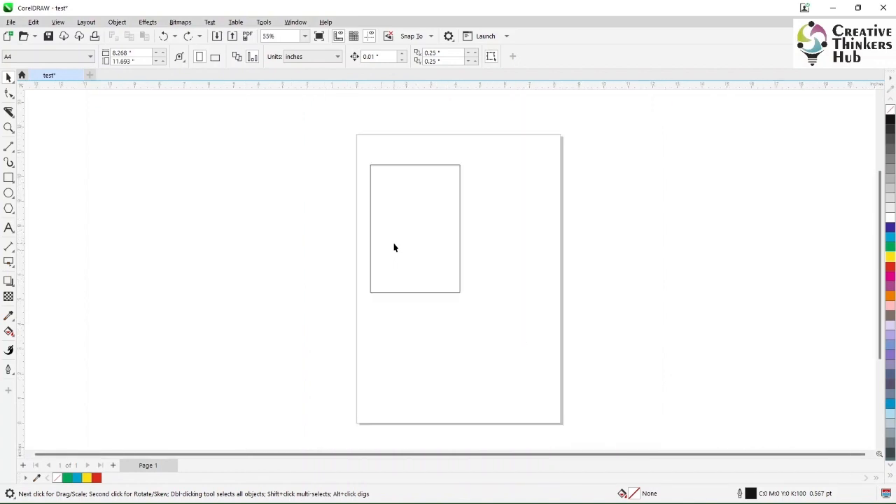
Slice the rectangle diagonally from its left edge to its bottom edge with the Knife tool and move the two pieces apart.
left_click(9, 113)
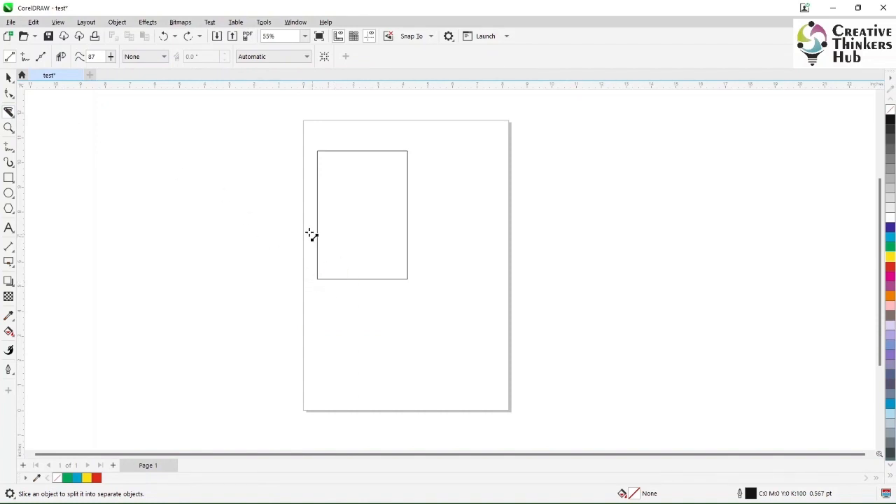
left_click_drag(286, 183, 424, 351)
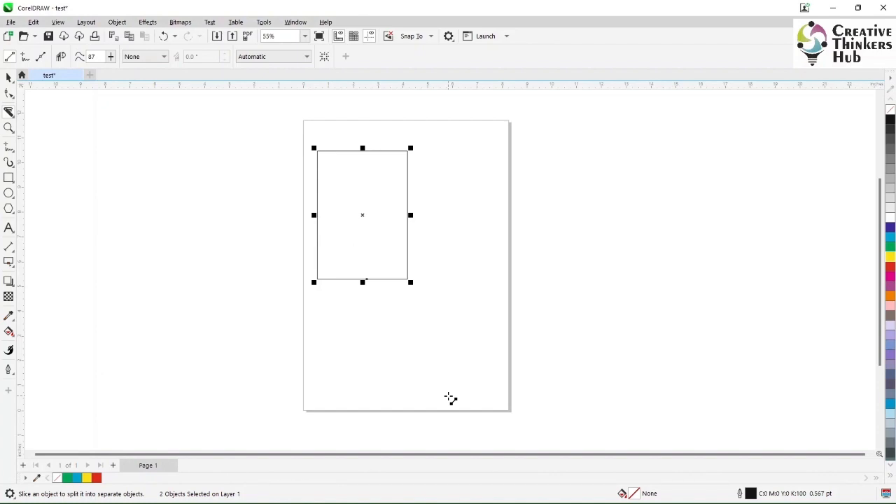
left_click(8, 77)
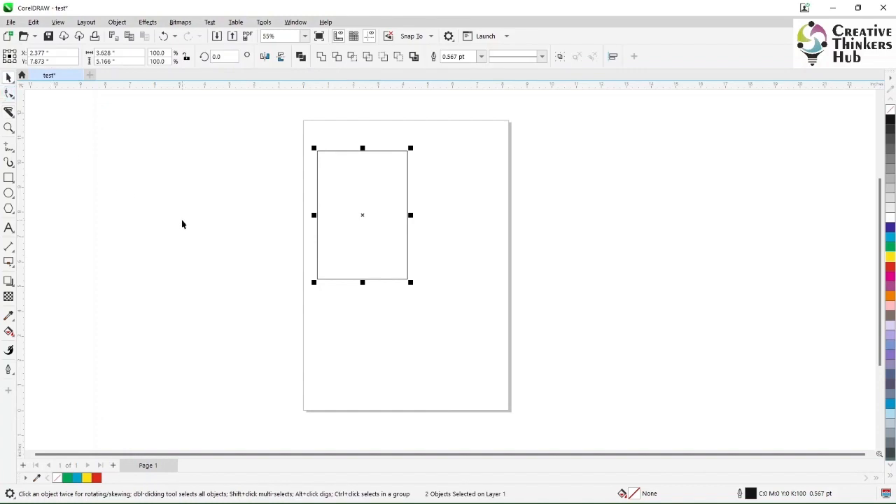
left_click(182, 220)
left_click_drag(358, 214, 494, 225)
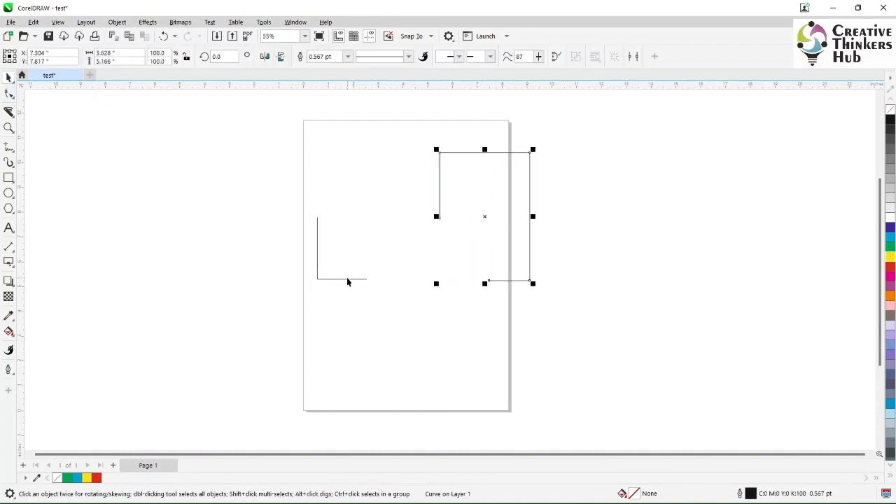
left_click_drag(347, 282, 303, 280)
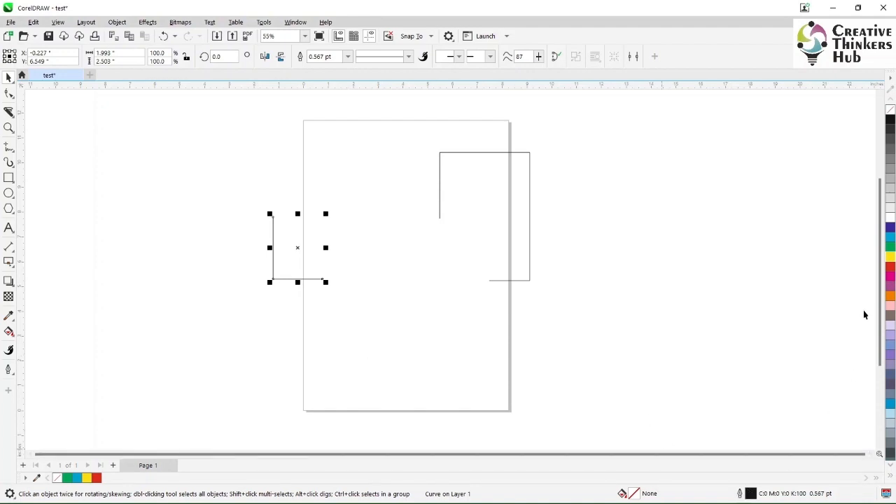
Apply a yellow fill to the small lower-left piece and examine its lines up close.
left_click(889, 260)
left_click(9, 127)
left_click_drag(248, 235, 335, 296)
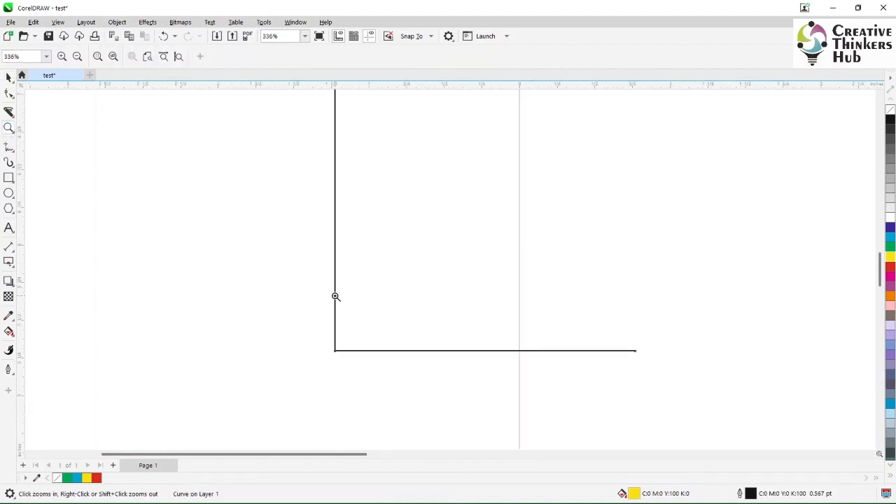
right_click(477, 306)
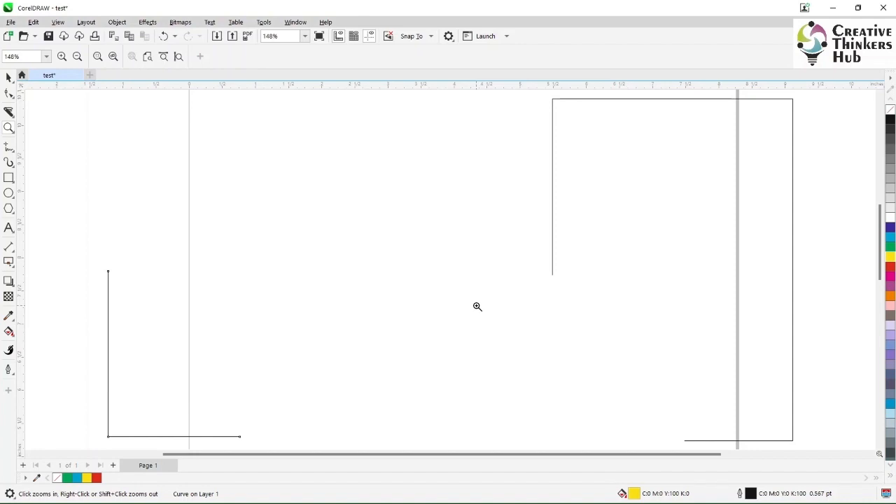
Undo the yellow fill and the moves of the two cut pieces.
key("ctrl+z")
key("ctrl+z")
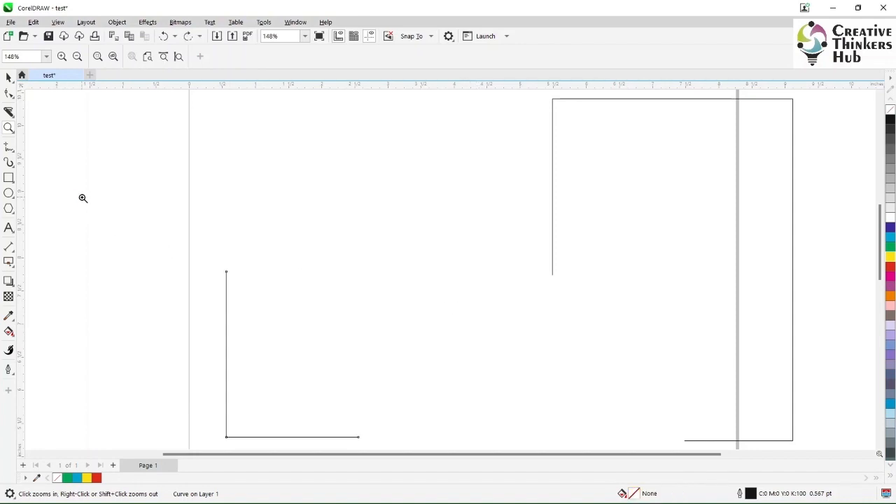
key("ctrl+z")
double_click(8, 78)
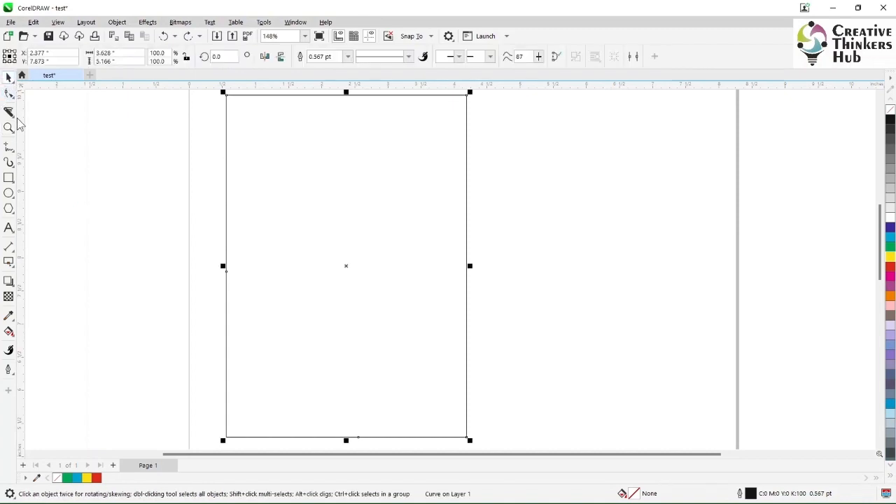
Fill the whole rectangle with green and slice it diagonally from left edge to right edge with the Knife tool.
left_click(892, 248)
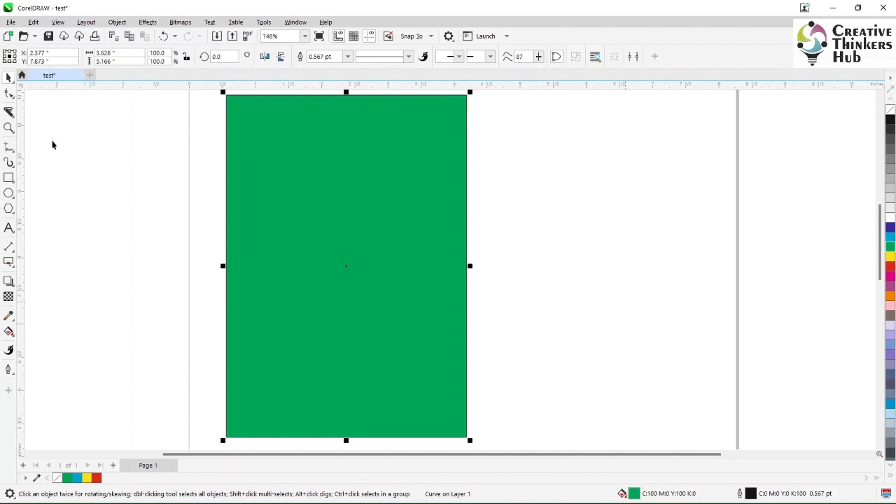
left_click(9, 113)
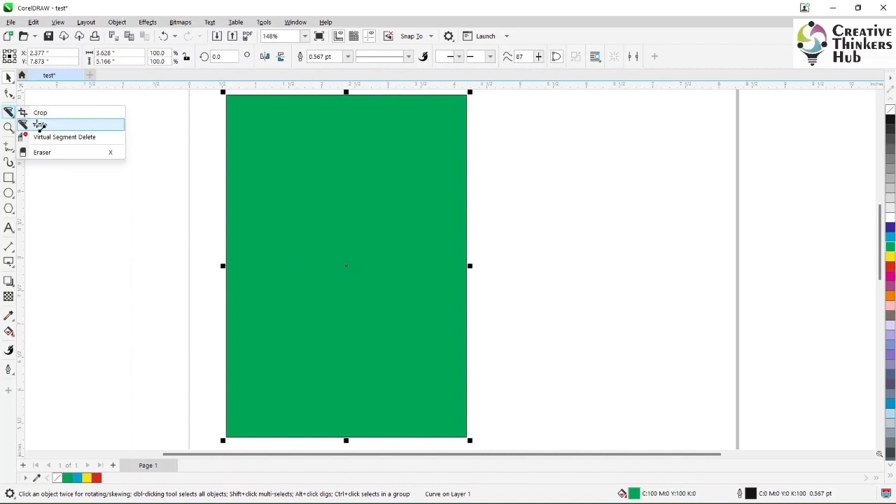
left_click(38, 124)
left_click_drag(201, 138, 553, 290)
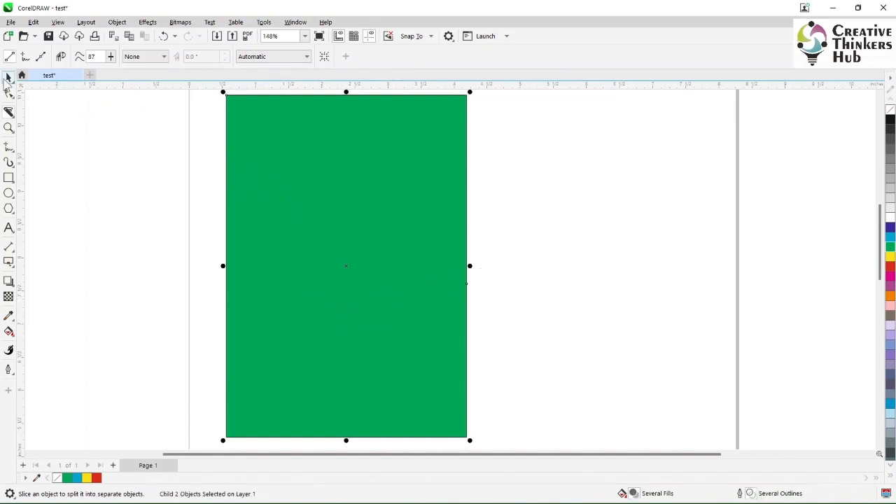
Move the sliced green rectangle slightly up and ungroup it.
left_click(8, 77)
left_click_drag(322, 186, 518, 136)
left_click_drag(517, 187, 328, 188)
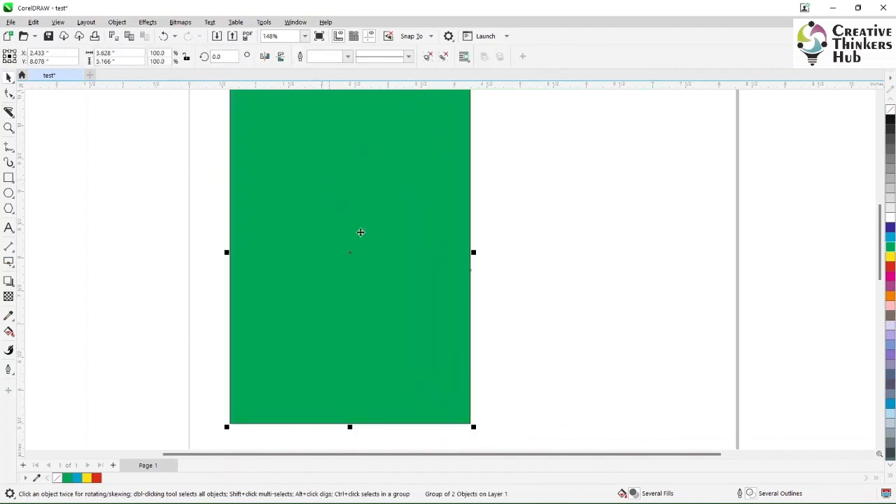
left_click(428, 57)
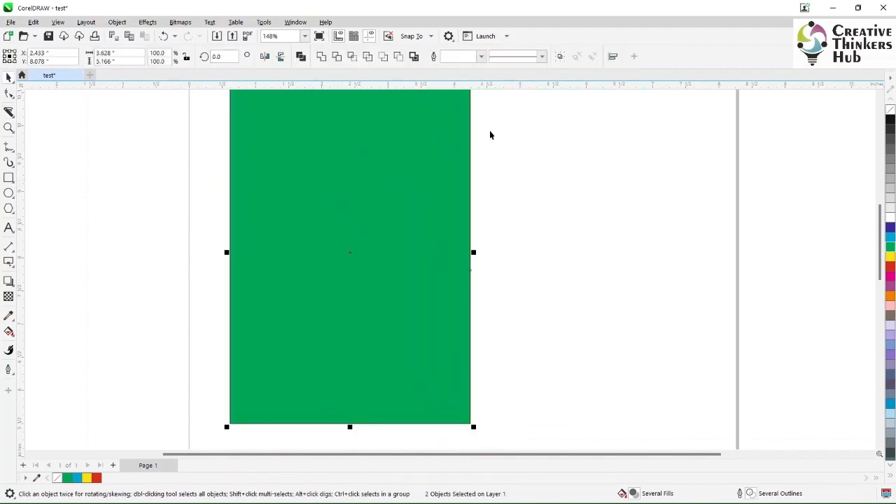
Separate the ungrouped objects by moving the black outline to the right and the green fill to the left.
left_click(380, 201)
left_click_drag(380, 200, 630, 199)
left_click(385, 206)
left_click_drag(386, 206, 329, 203)
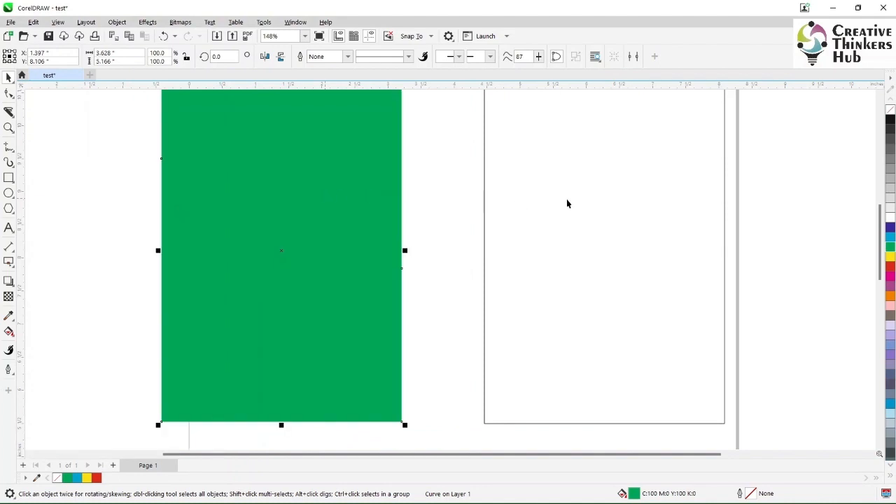
left_click(572, 210)
left_click_drag(519, 251, 571, 217)
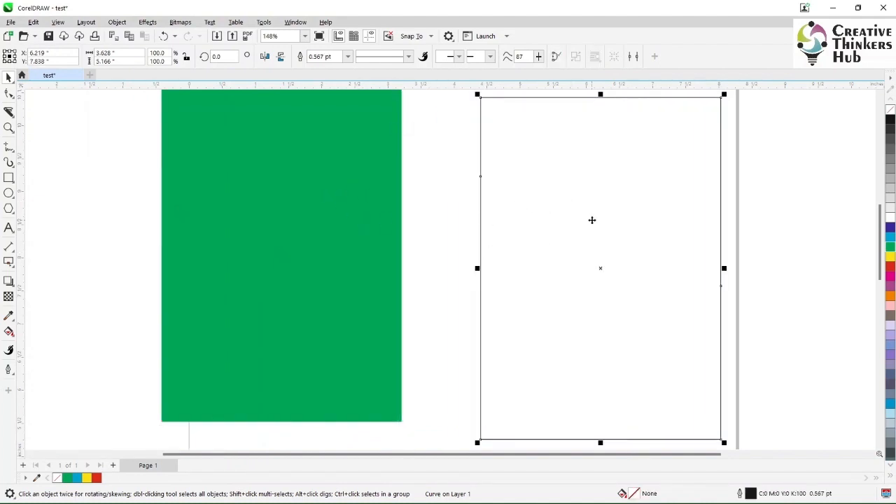
left_click(167, 248)
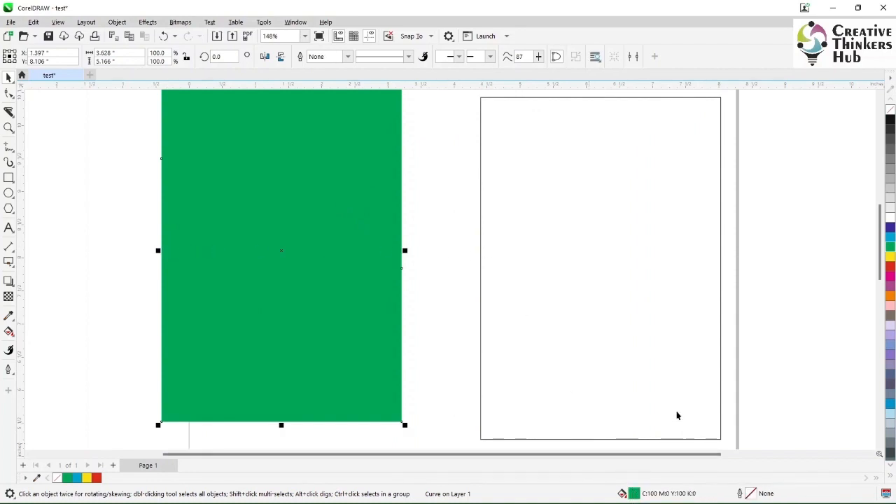
left_click(622, 310)
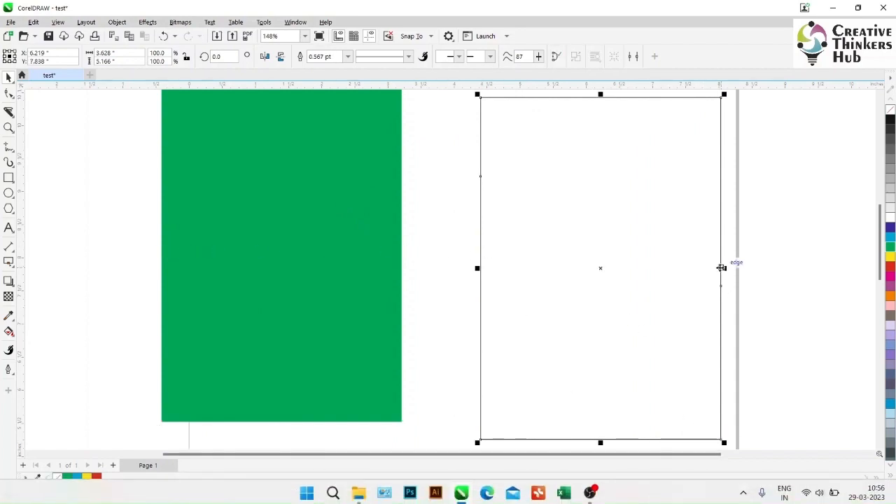
left_click(420, 290)
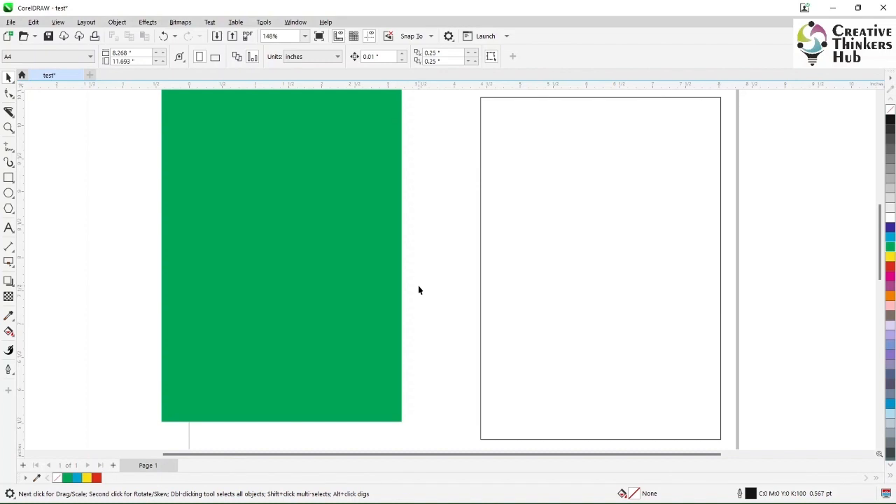
Undo the separation of the green fill and black outline, the ungrouping, and the earlier move of the sliced rectangle.
key("ctrl+z")
key("ctrl+z")
key("ctrl+z")
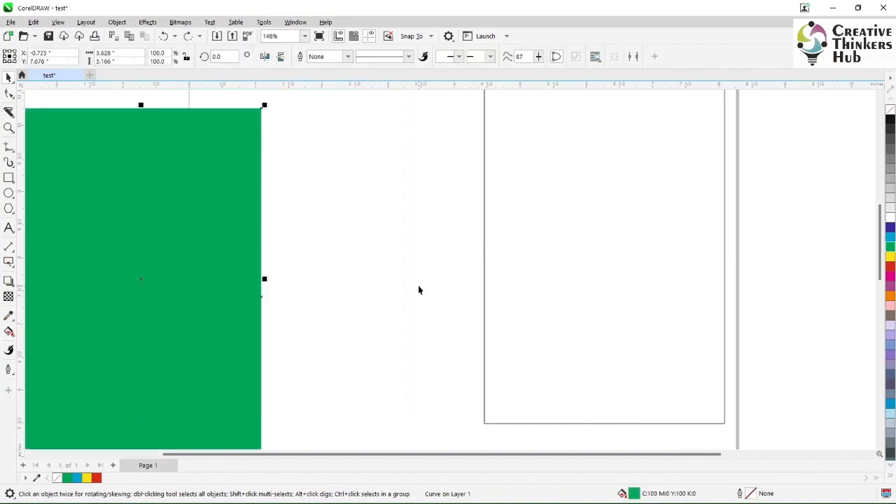
key("ctrl+z")
key("ctrl+z")
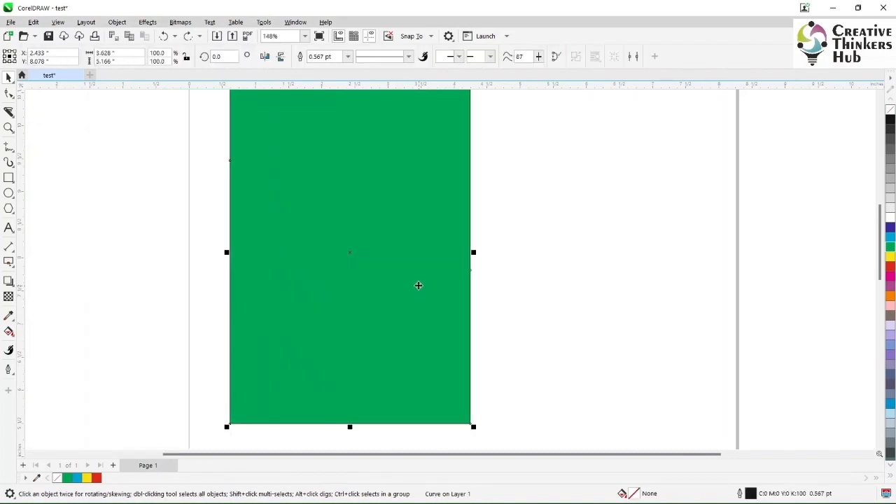
left_click(128, 191)
left_click(274, 259)
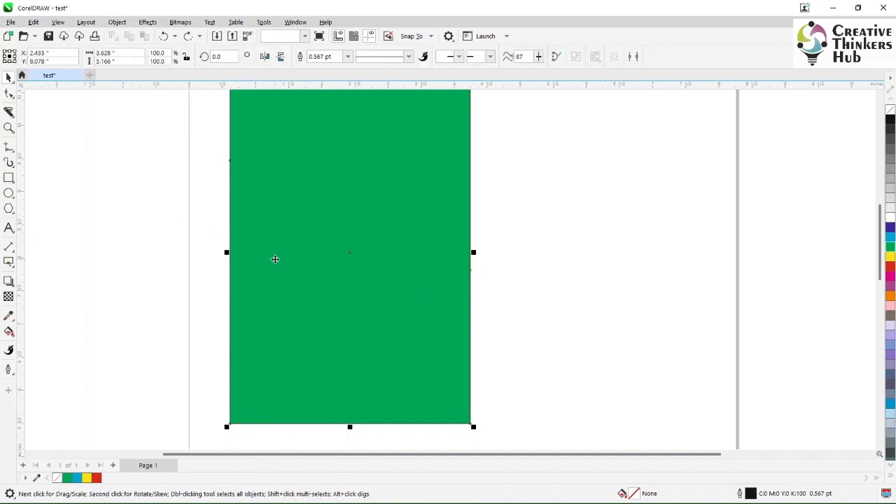
key("ctrl+z")
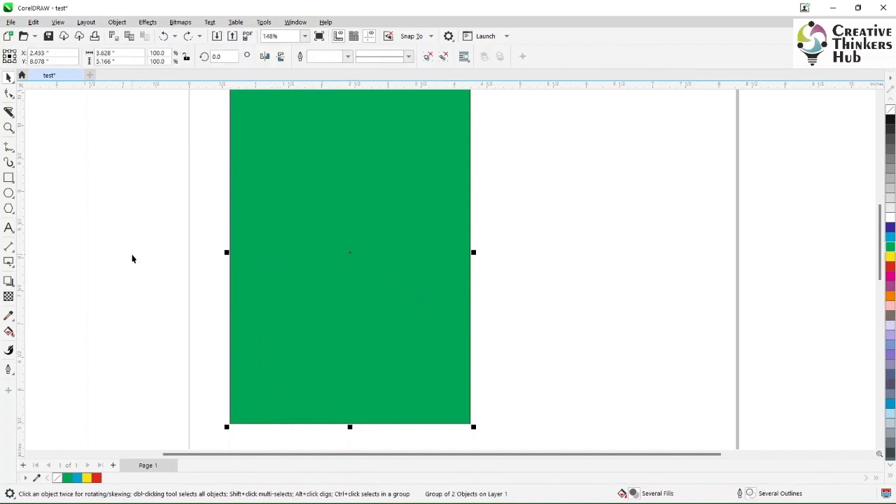
key("ctrl+z")
Slice diagonally through the left edge of the green group with the Knife tool and move the group to the page's left edge.
left_click(9, 113)
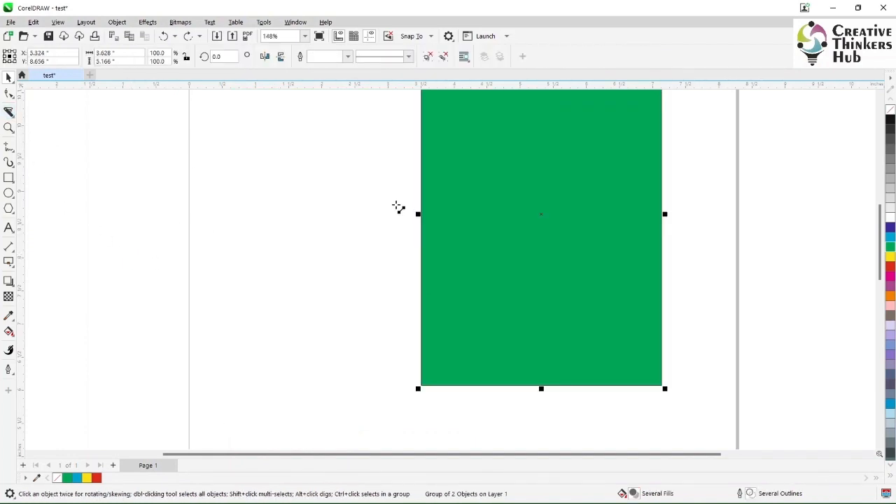
left_click_drag(388, 186, 517, 278)
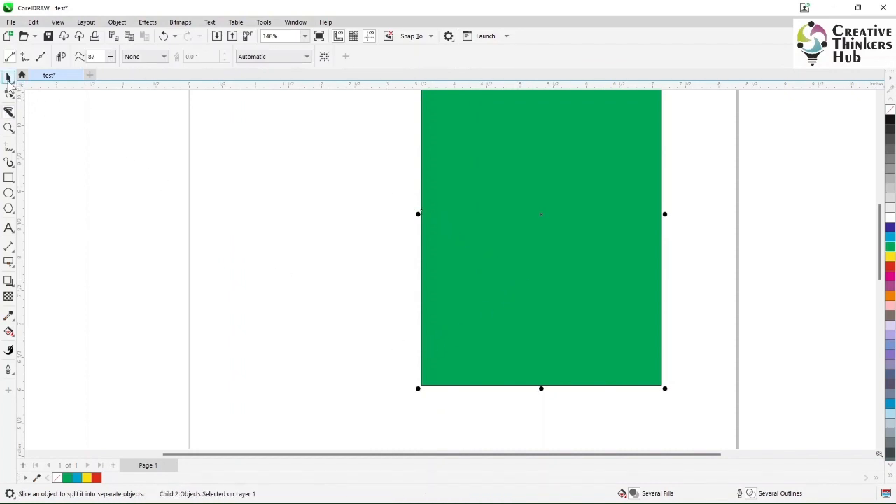
left_click(9, 77)
left_click_drag(457, 187, 196, 222)
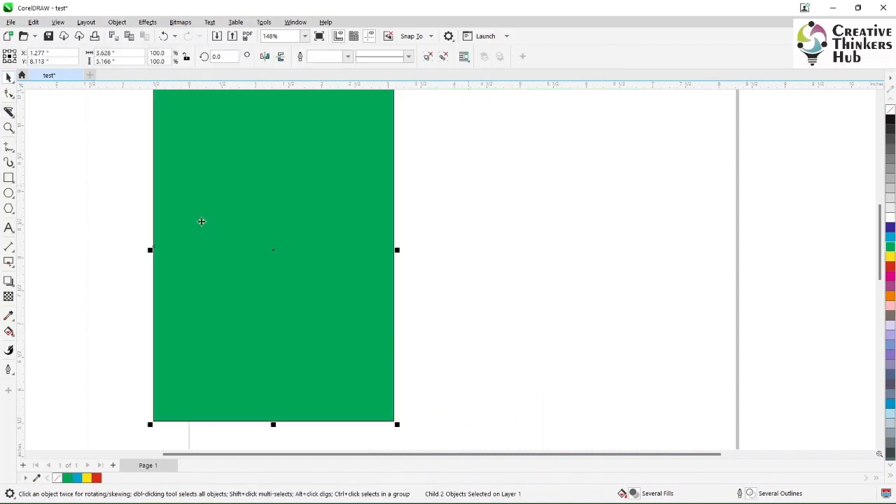
Ungroup the green rectangle and move its black outline to the right of the fill.
left_click(427, 56)
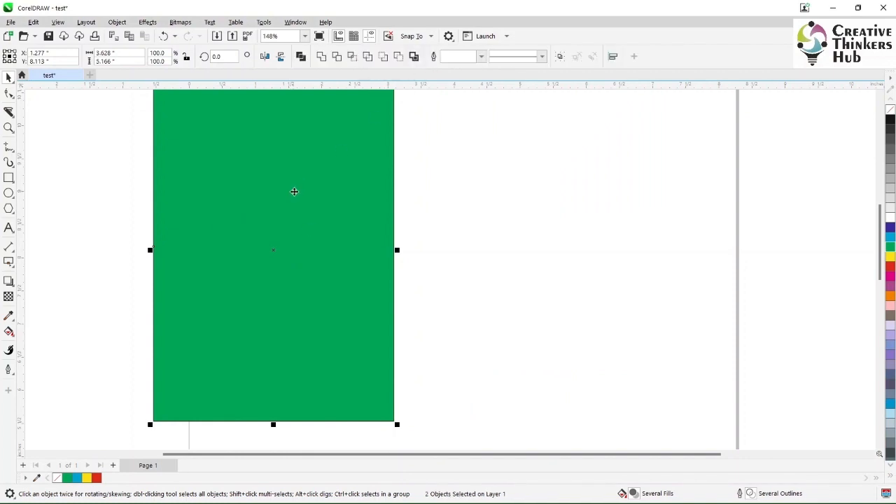
left_click(580, 203)
left_click_drag(344, 219, 657, 220)
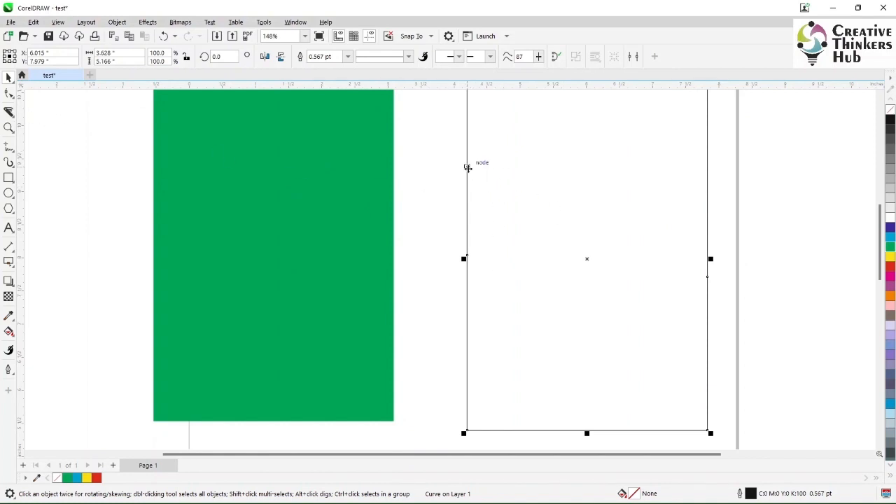
Use the Shape tool to pull the upper node on the outline's left side inward, and undo that reshaping.
left_click(9, 96)
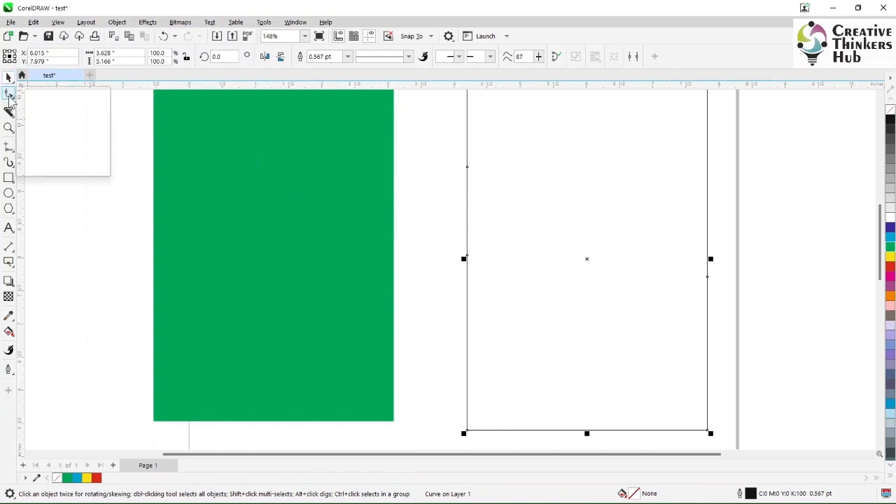
left_click(36, 93)
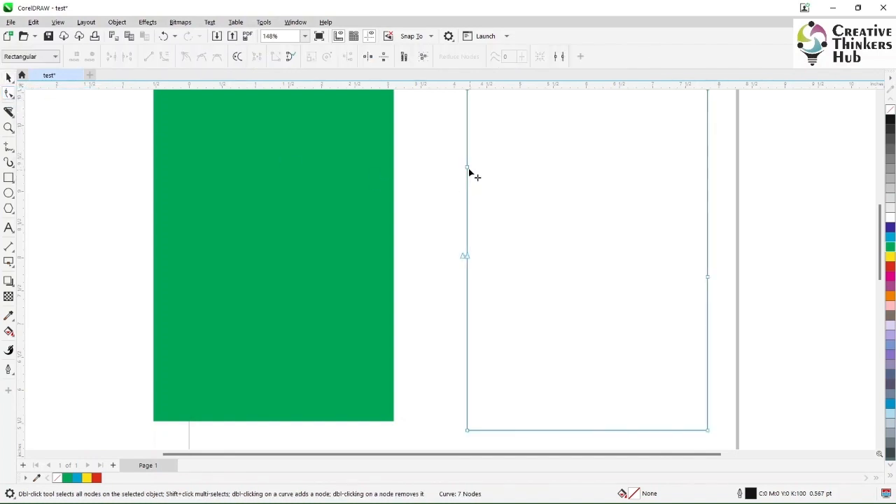
left_click_drag(468, 168, 536, 224)
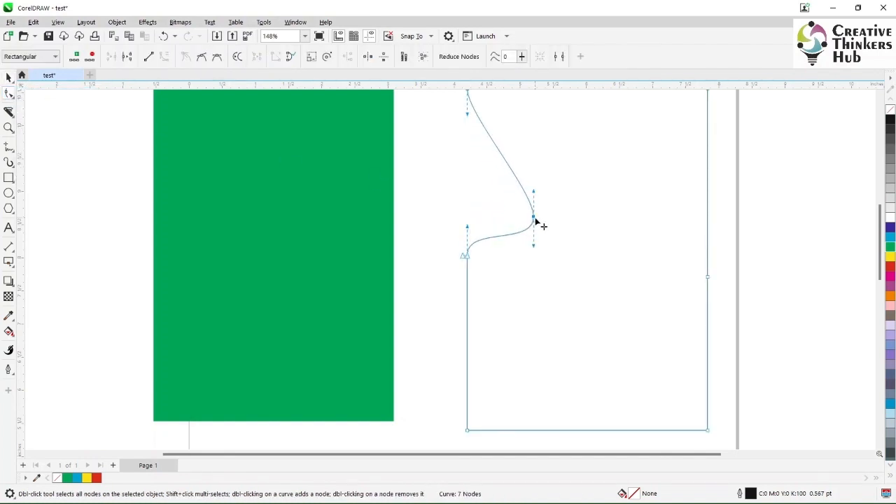
key("ctrl+z")
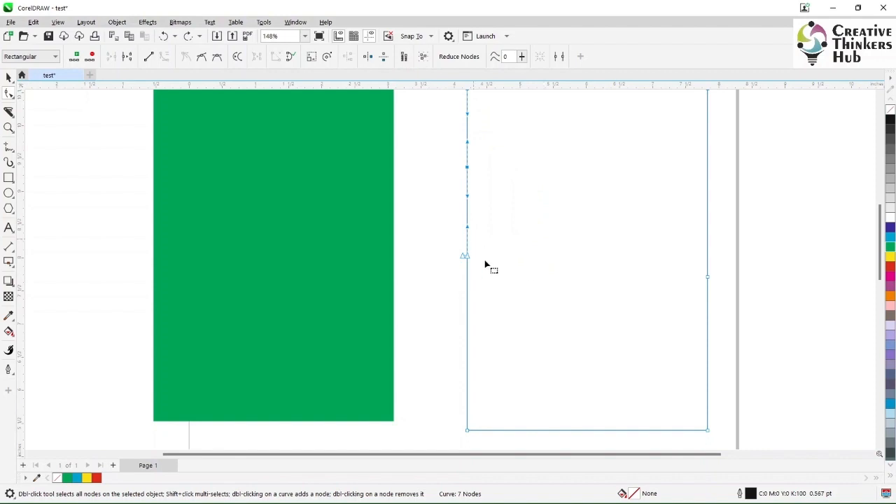
Close the open outline at the split nodes on its left side and fill the shape with dark blue (C100 M100 Y0 K0).
left_click_drag(467, 257, 508, 226)
left_click(292, 59)
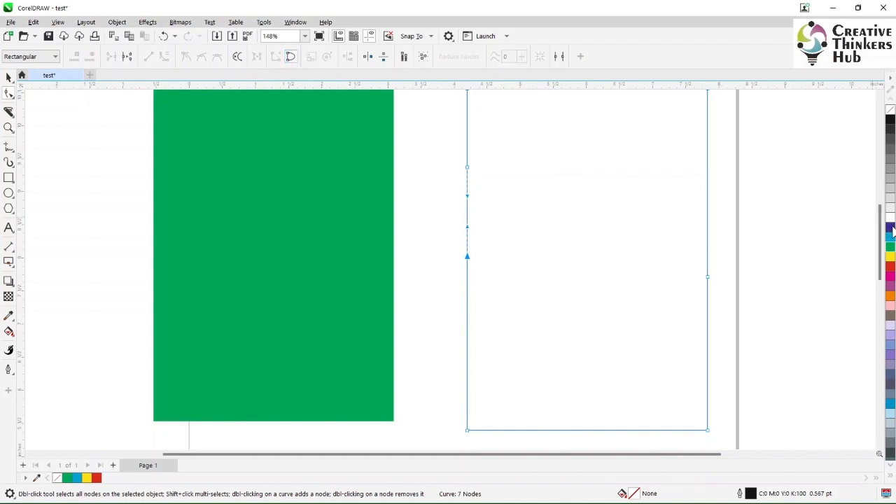
left_click_drag(890, 231, 505, 309)
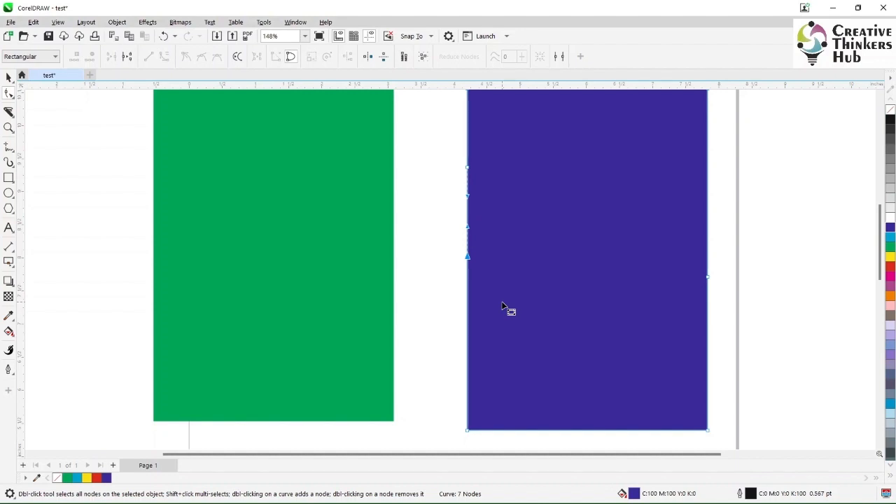
left_click(8, 77)
left_click(103, 190)
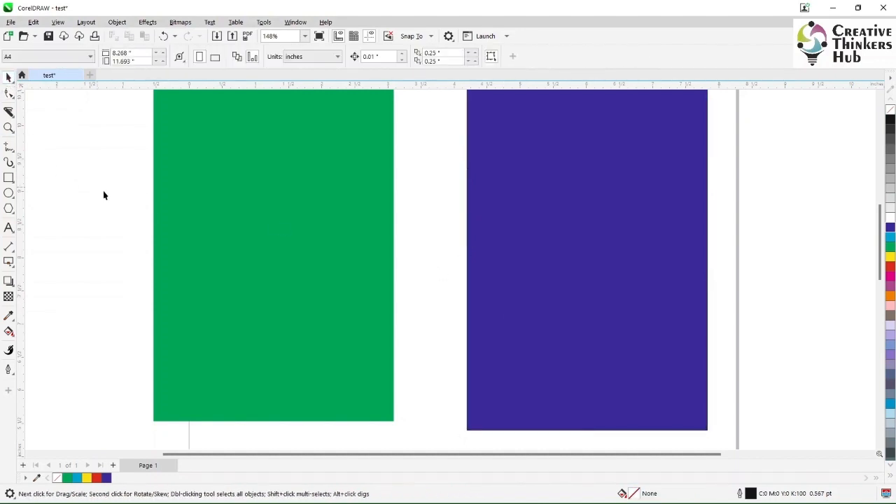
left_click(532, 267)
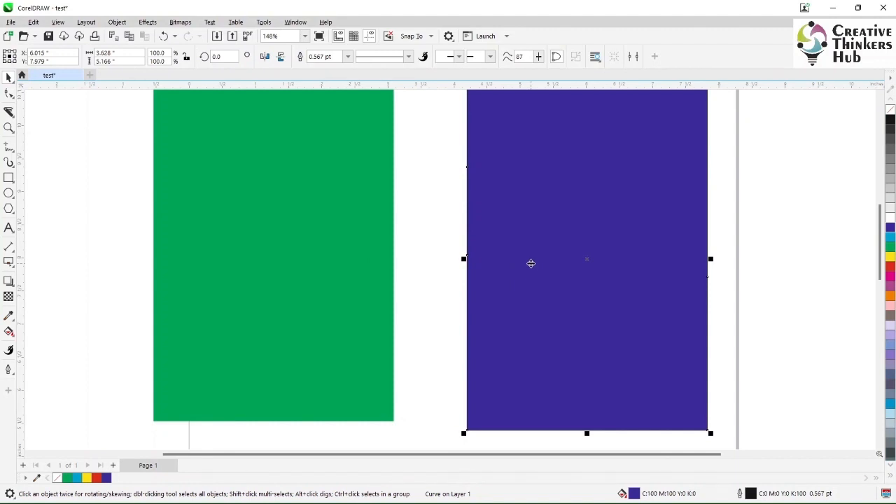
Undo all changes back through the Knife slice and the green fill of the rectangle.
key("ctrl+z")
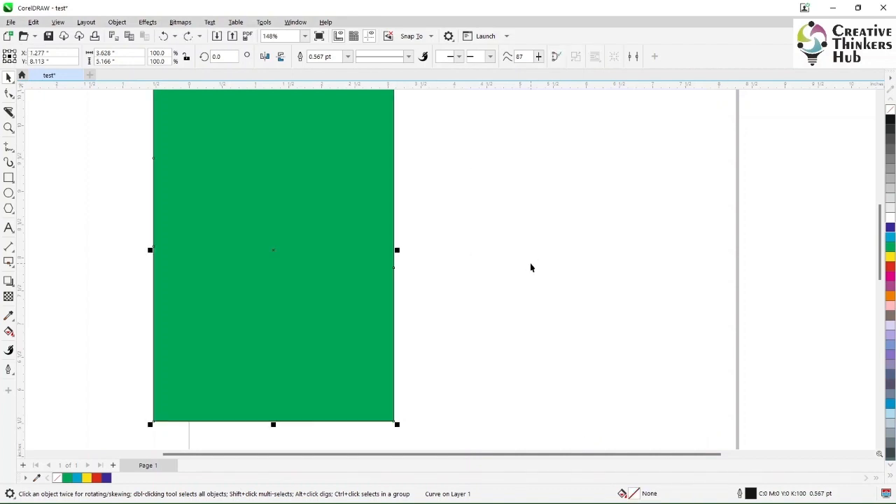
key("ctrl+z")
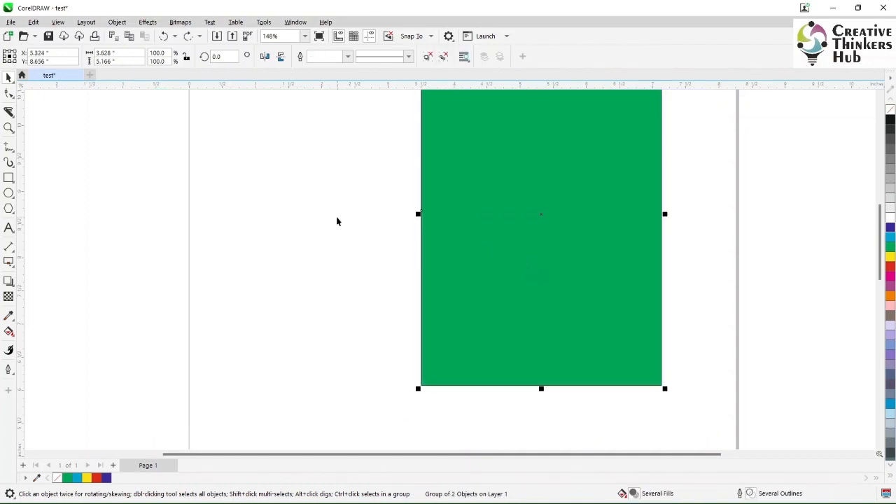
key("ctrl+z")
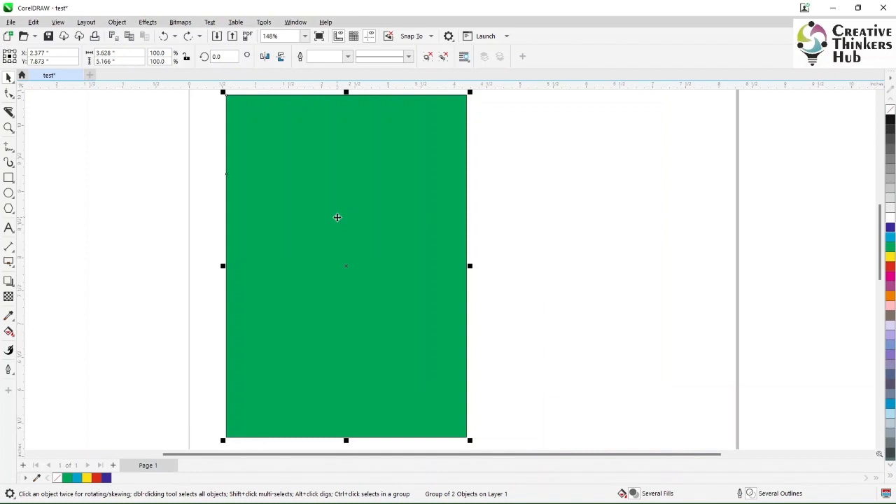
key("ctrl+z")
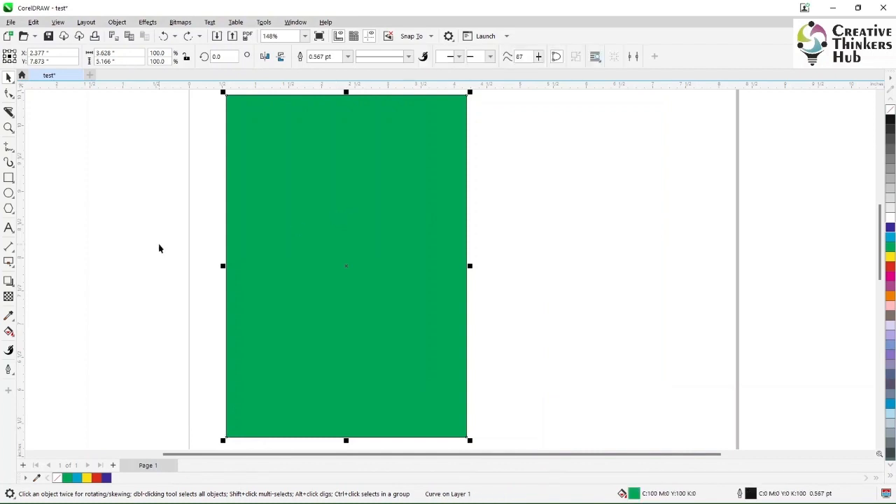
key("ctrl+z")
key("ctrl+z")
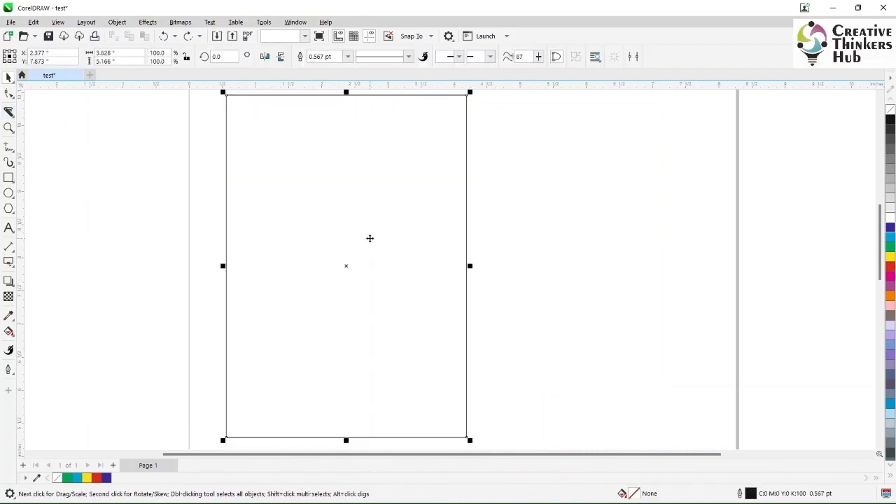
left_click(198, 172)
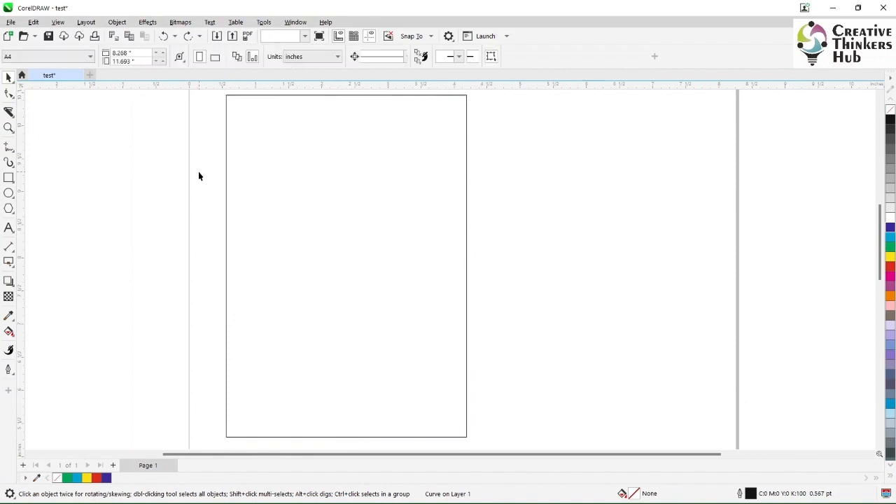
Draw 2-Point Lines: one about 0.64 inches down from the rectangle's lower-left corner, one about 1.2 inches right from its lower right edge.
left_click(329, 215)
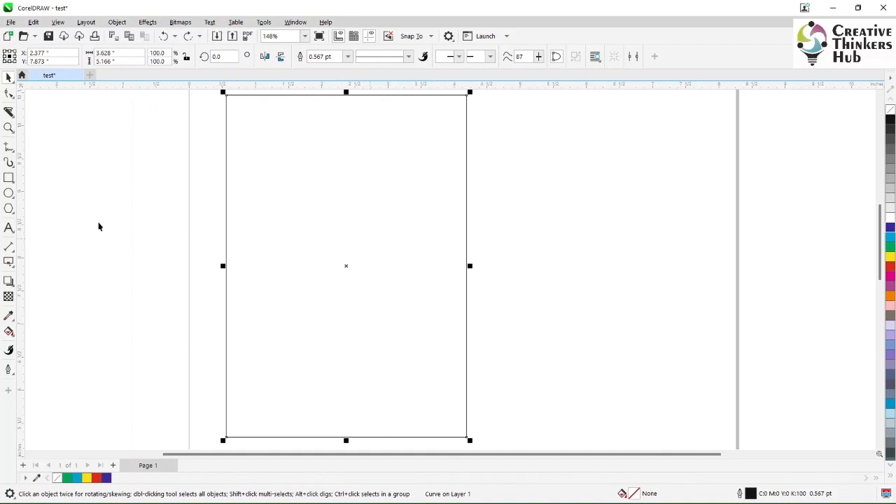
left_click(12, 157)
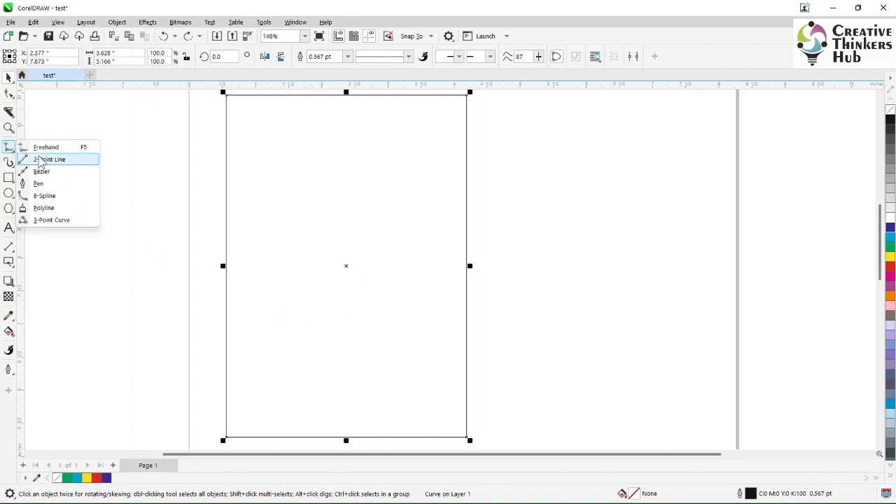
left_click(45, 159)
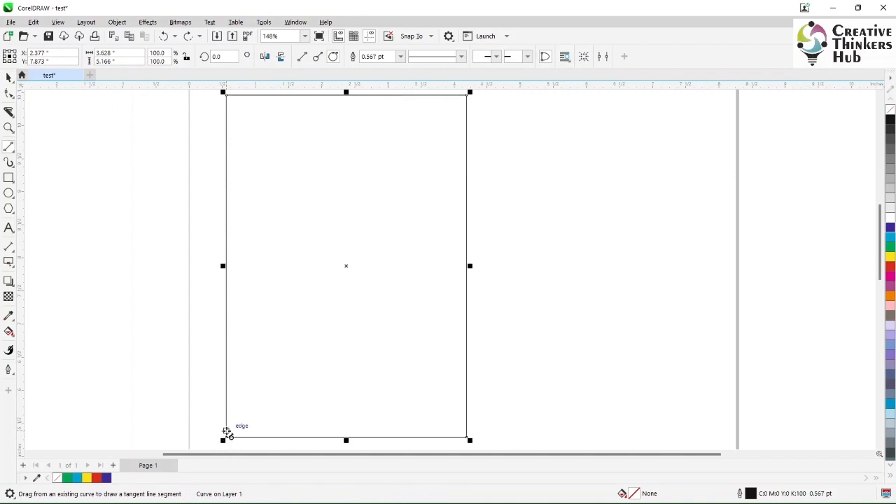
mouse_move(225, 440)
left_mouse_down()
mouse_move(230, 455)
mouse_move(227, 425)
left_mouse_up()
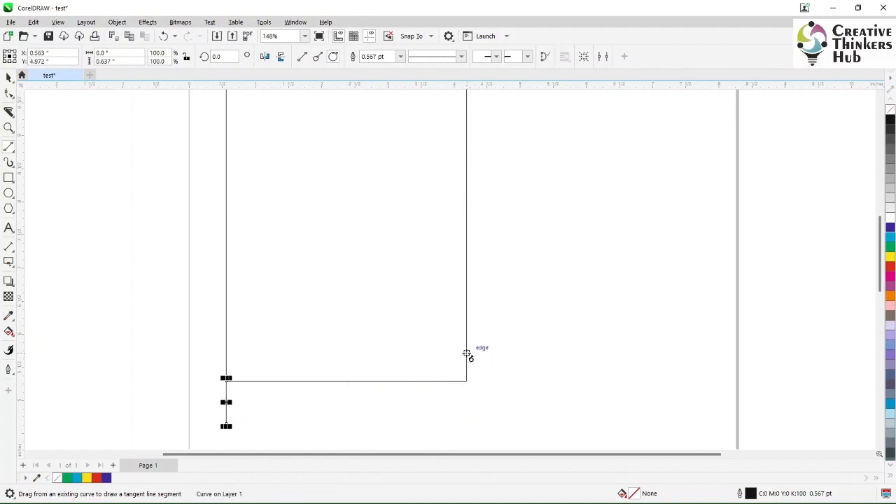
left_click_drag(467, 354, 550, 353)
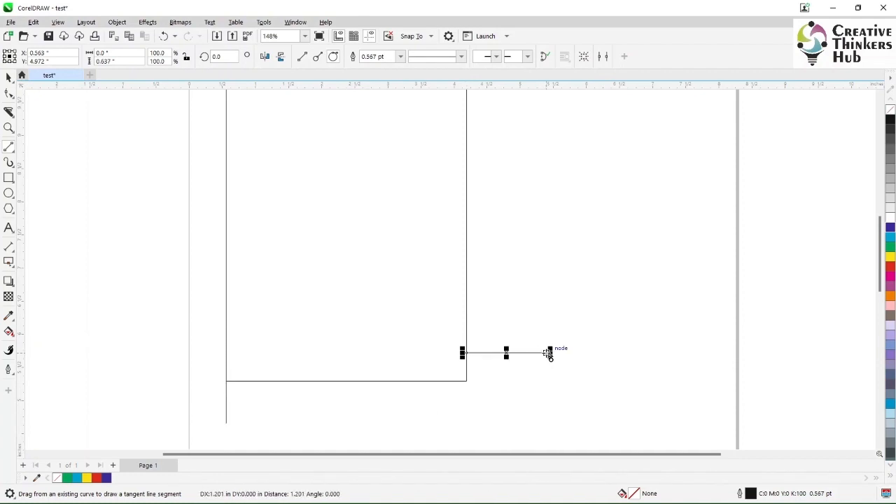
Weld the rectangle and the two attached lines into a single object.
left_click(9, 78)
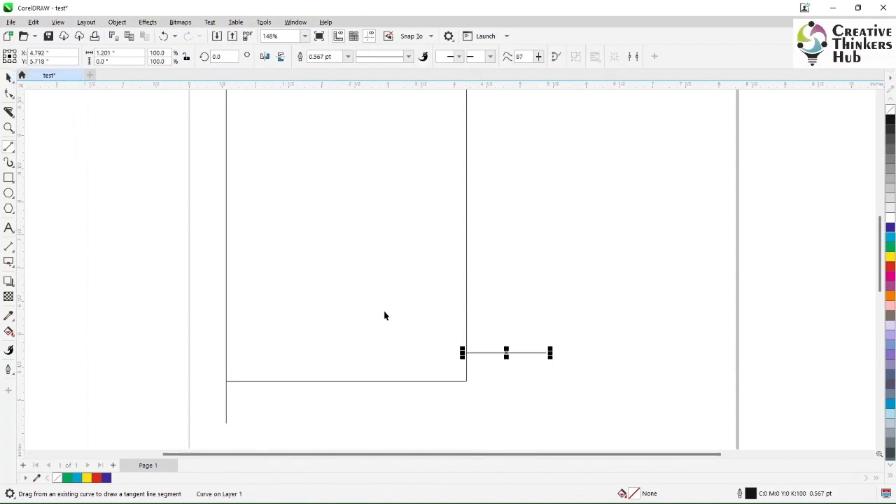
left_click(396, 381, "shift")
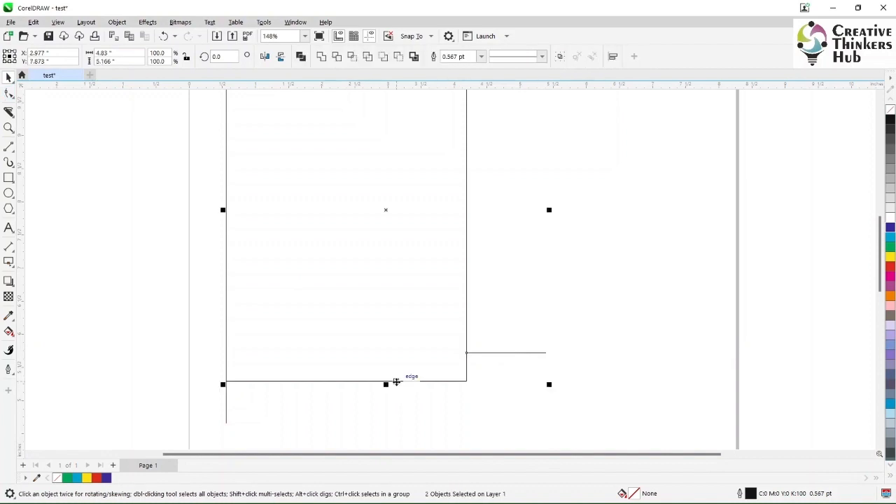
left_click(226, 410, "shift")
left_click(321, 57)
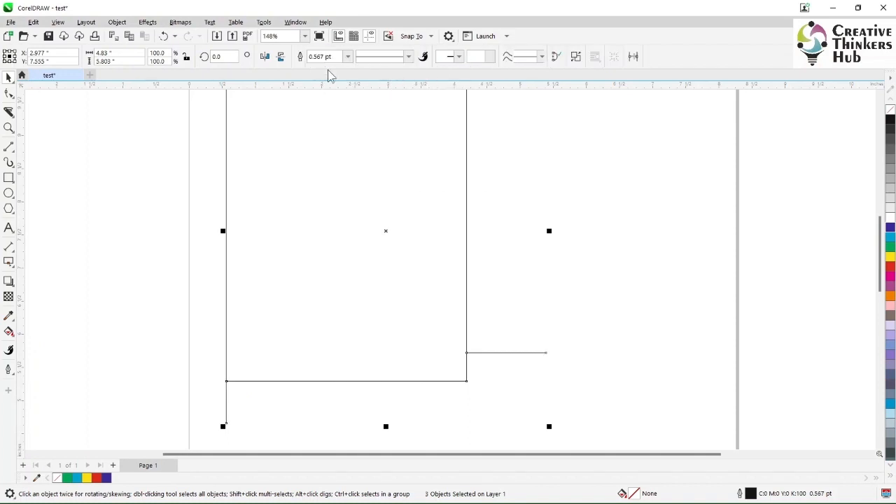
Select the welded curve and move it about 0.68 inches right and 0.04 inches up.
left_click(658, 235)
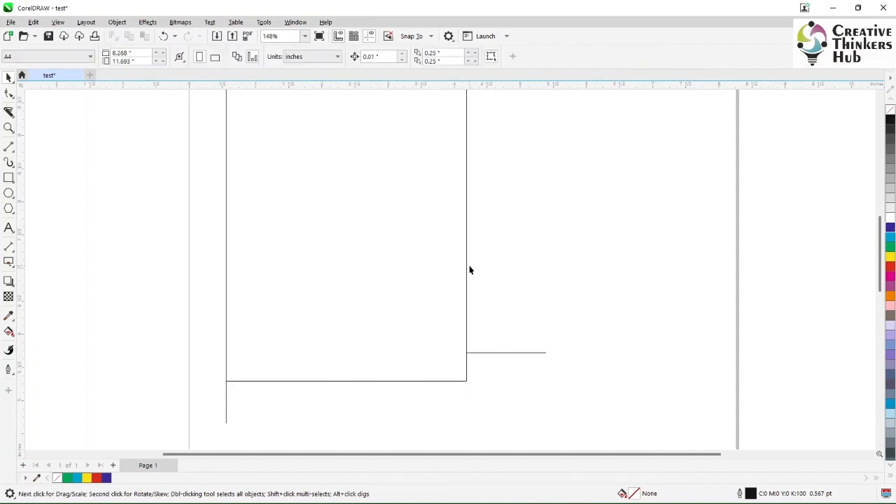
left_click(467, 268)
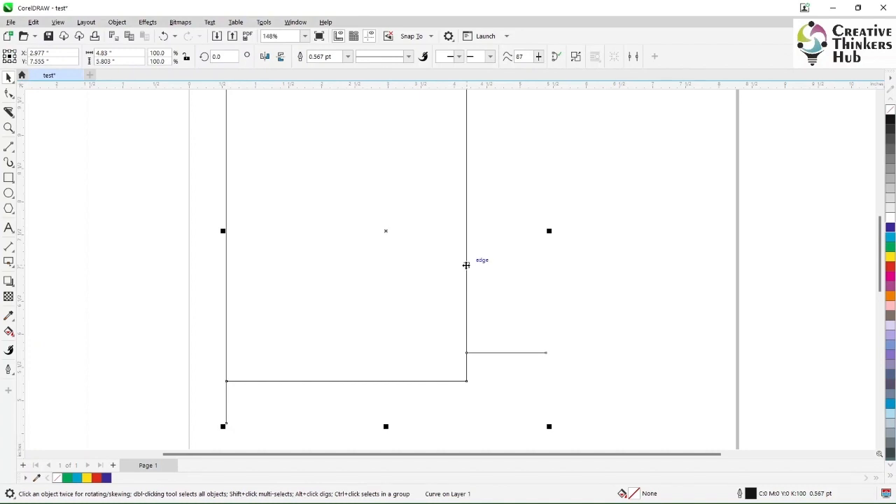
left_click_drag(467, 268, 513, 270)
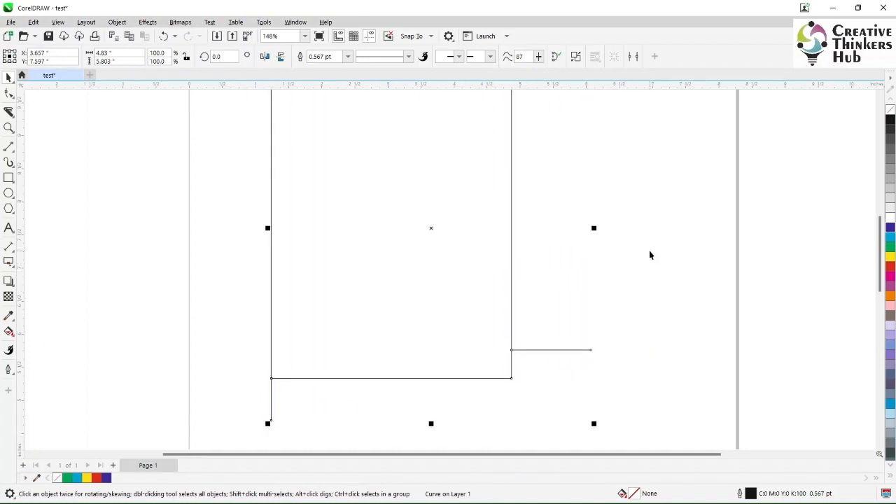
Delete the two line segments sticking out from the rectangle's right edge and lower-left corner using Virtual Segment Delete.
left_click(11, 119)
left_click(56, 136)
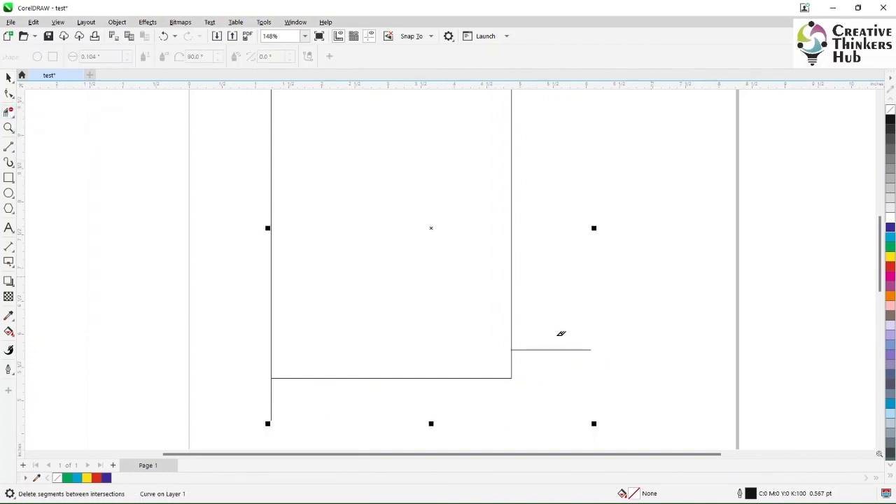
left_click(551, 347)
left_click(276, 393)
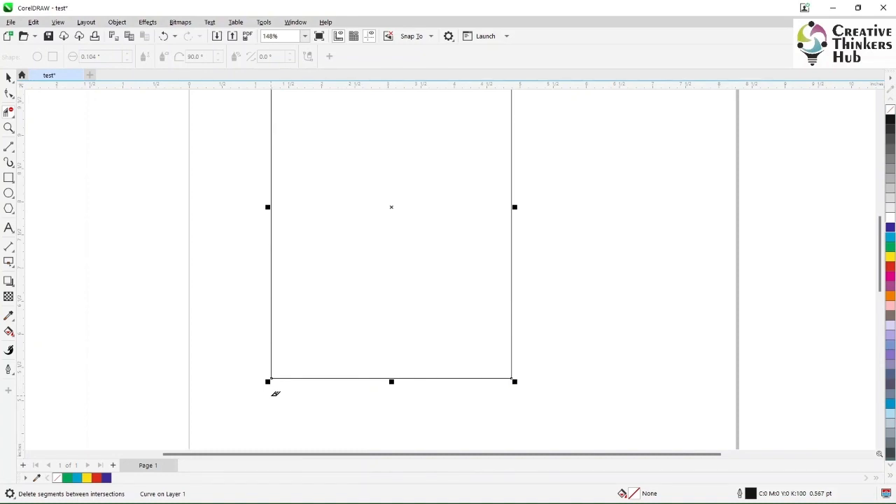
Erase four grooves about 1.1 to 2 inches long into the rectangle's left edge, using the Eraser's 0.104-inch round nib.
left_click(9, 115)
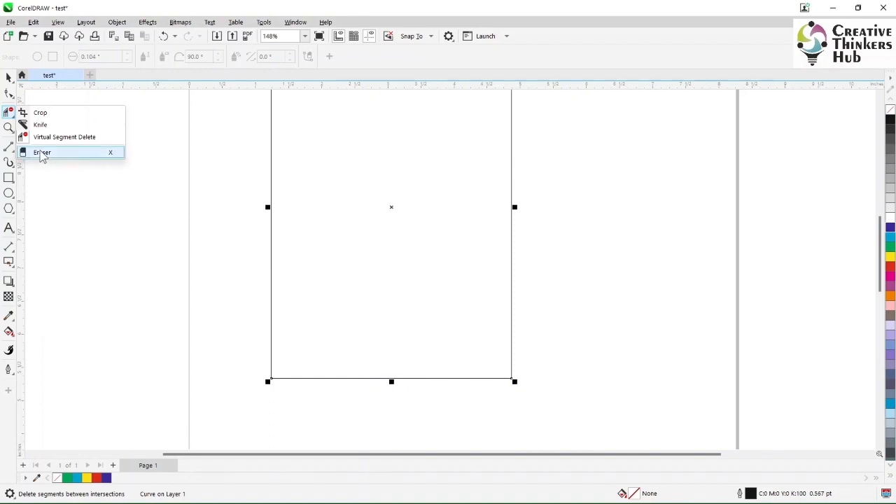
left_click(42, 152)
left_click_drag(238, 222, 350, 221)
left_click_drag(270, 277, 373, 277)
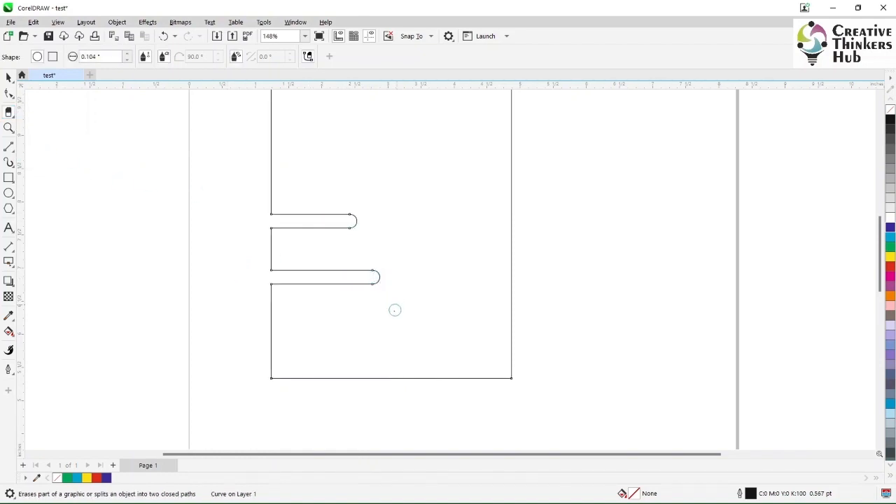
left_click_drag(205, 311, 112, 310)
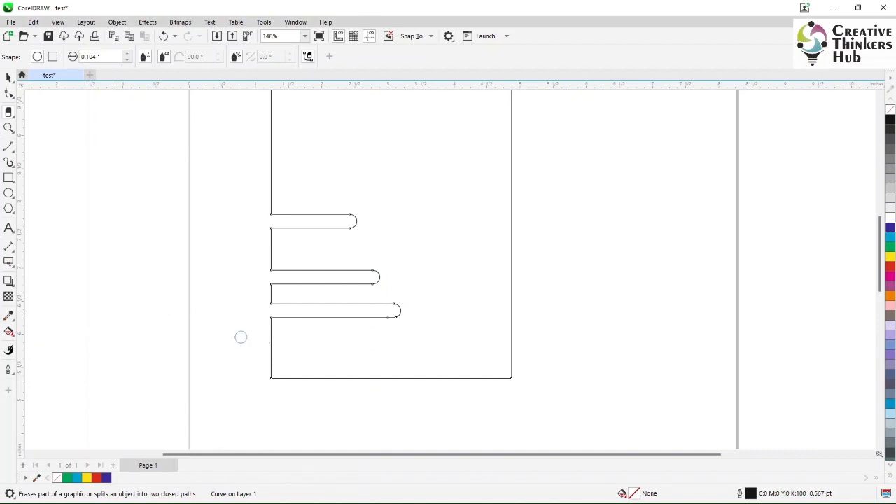
left_click_drag(335, 353, 174, 360)
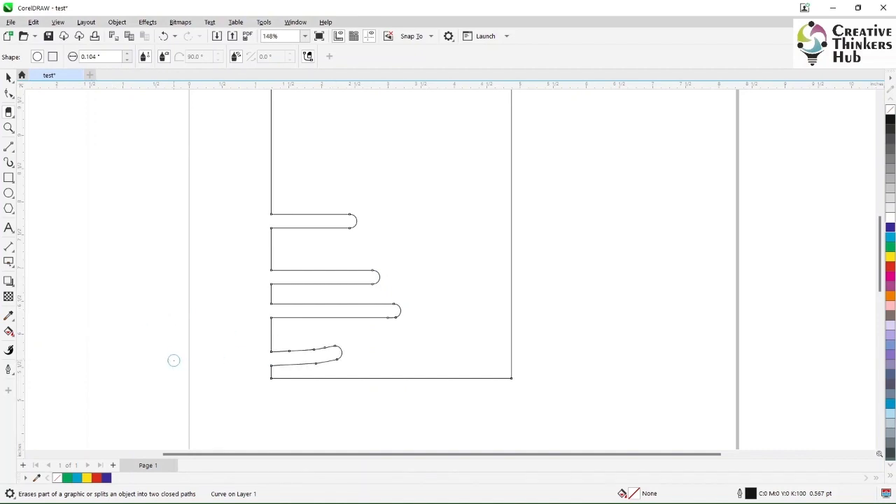
Smudge the rectangle's left edge about 1.6 inches outward above the grooves and about 1.6 inches inward just above that, with a 0.5-inch nib.
left_click(13, 96)
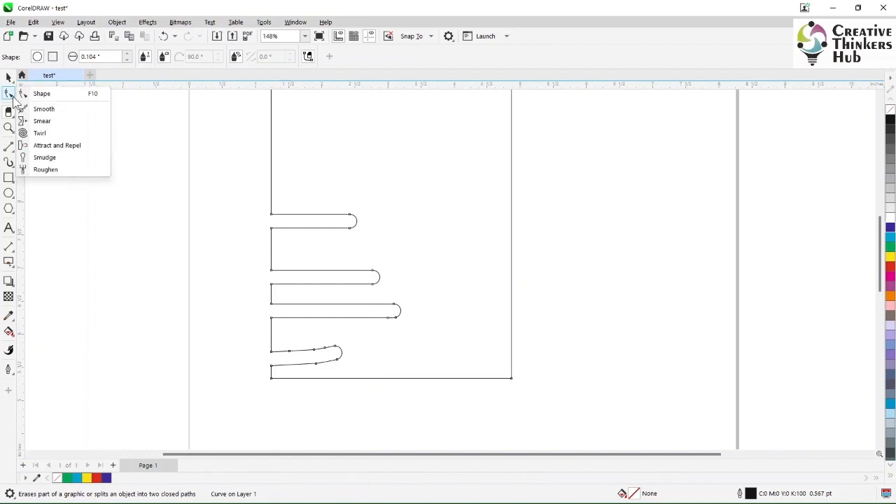
left_click(49, 159)
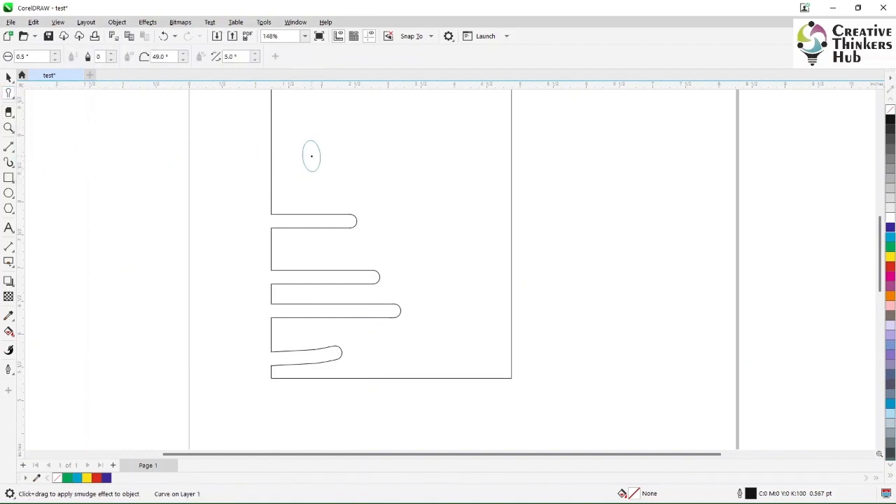
left_click_drag(310, 156, 166, 156)
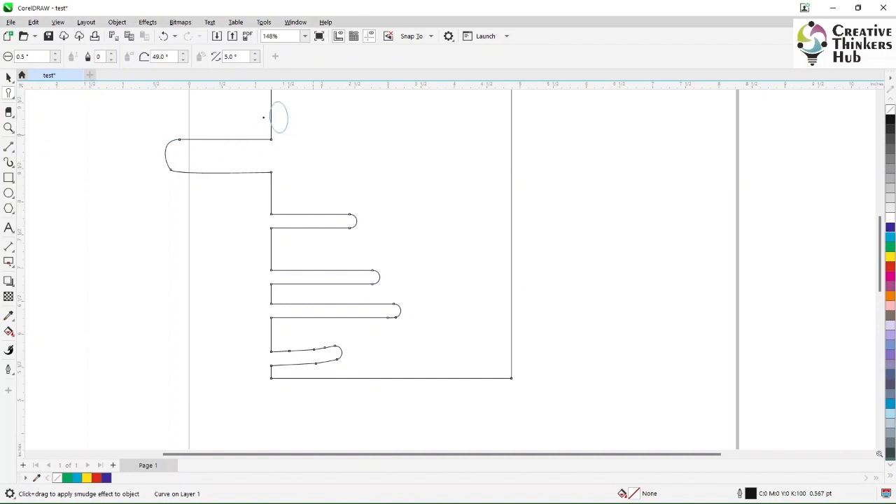
left_click_drag(228, 113, 380, 117)
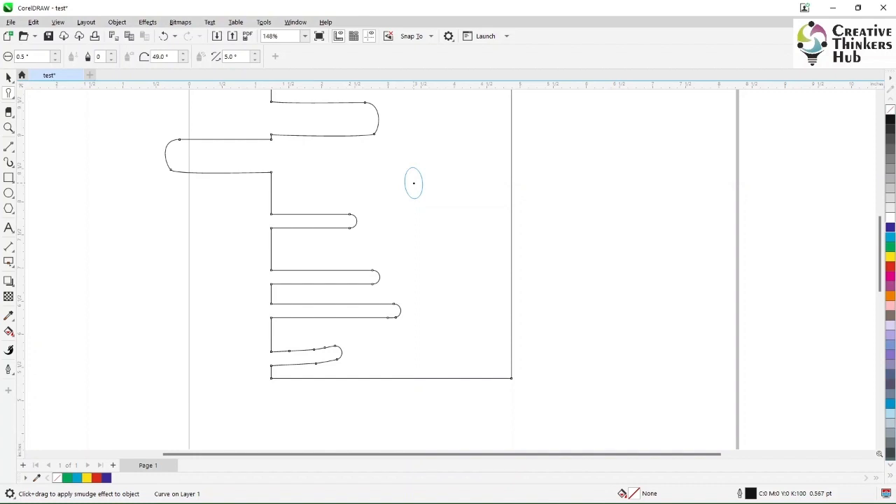
Undo the smudge effects and all the eraser cuts on the rectangle's left edge.
key("ctrl+z")
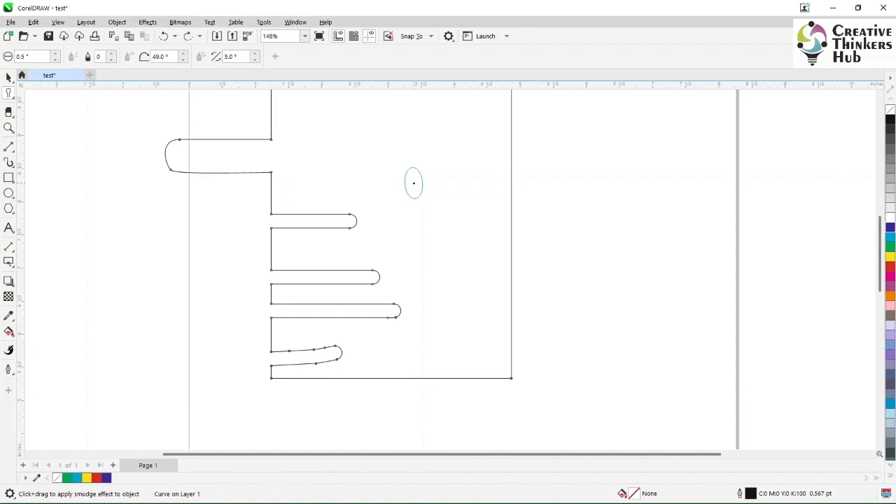
key("ctrl+z")
key("ctrl+z")
key("ctrl+z")
key("ctrl+z")
key("ctrl+z")
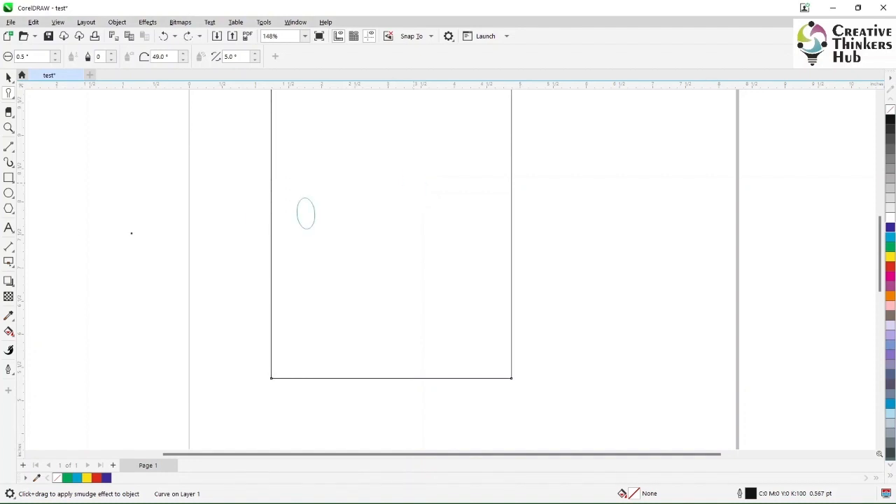
Try the Zoom tool on the page by zooming out two levels to 37% and back in to 148%.
left_click(14, 132)
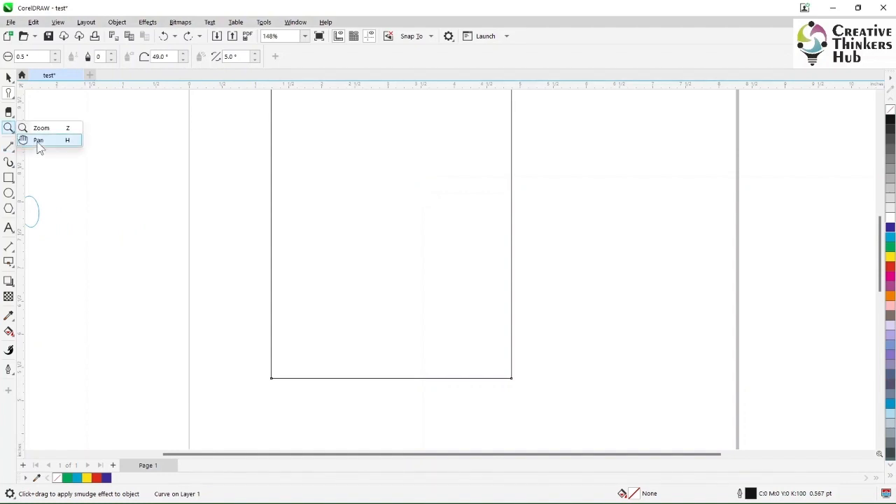
left_click(37, 142)
left_click(12, 133)
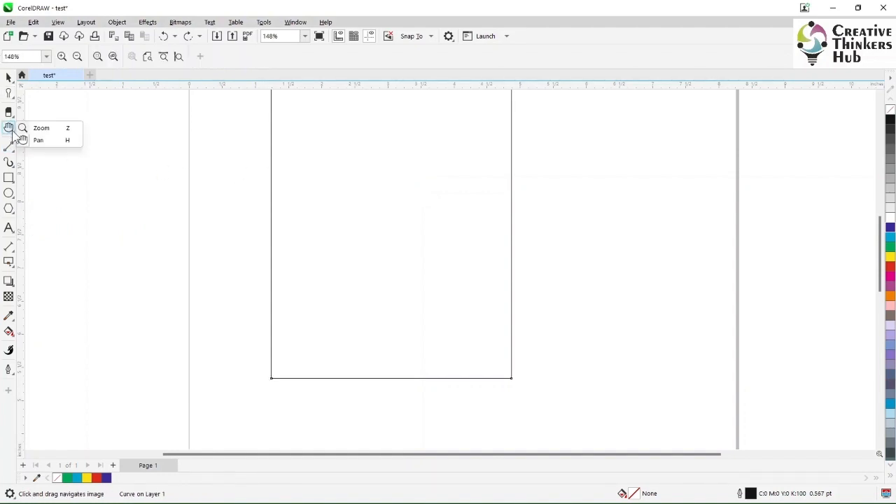
left_click(35, 129)
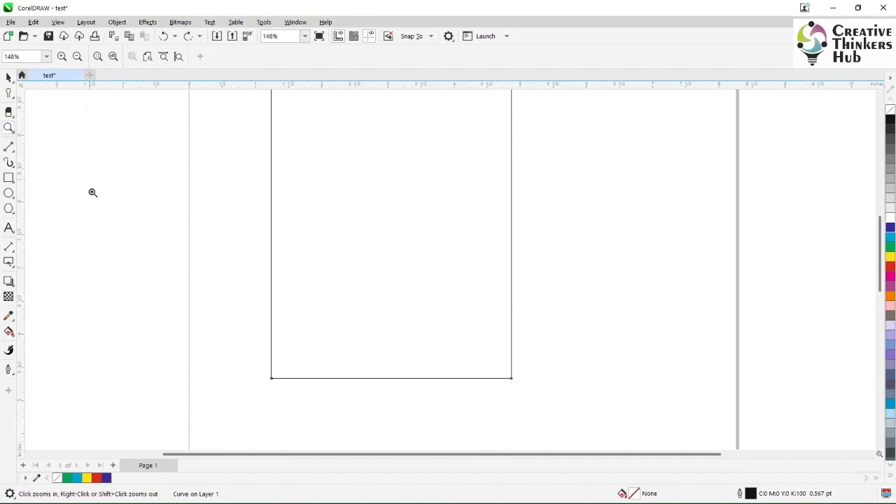
left_click(78, 56)
left_click(78, 57)
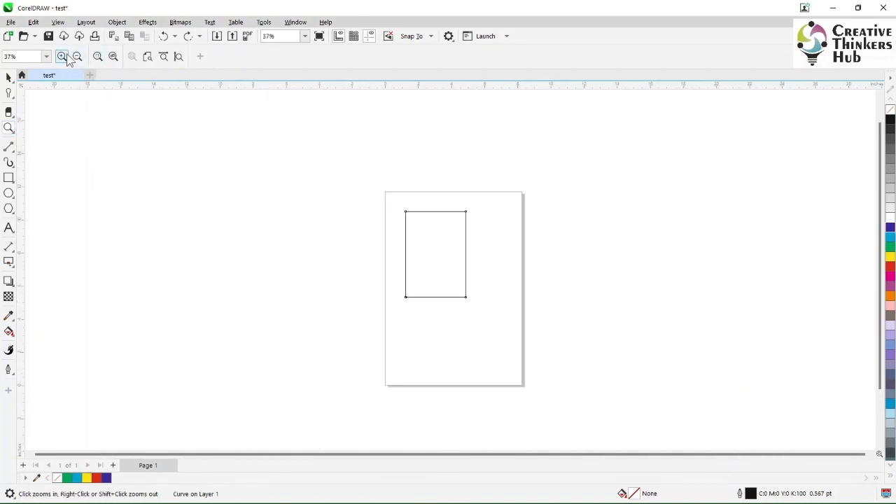
left_click(62, 57)
left_click(62, 56)
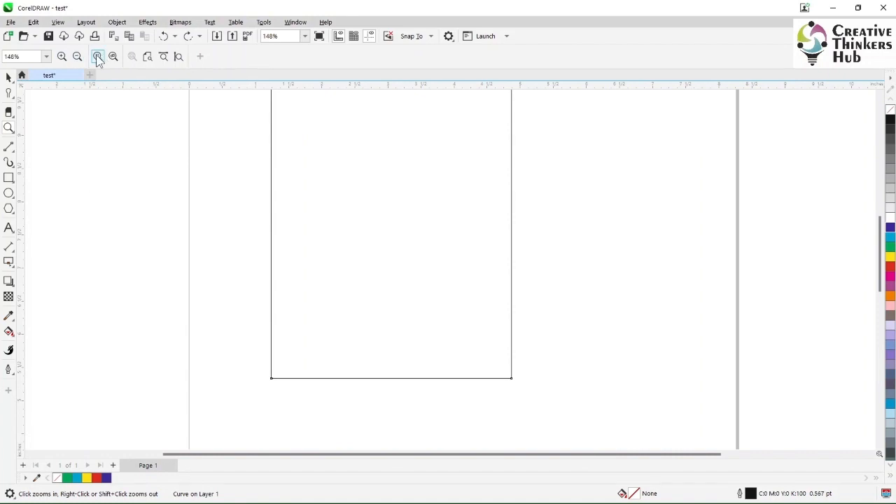
View the rectangle zoomed to selection and through a marquee on its left edge, and fit the page by page, width and height.
left_click(98, 57)
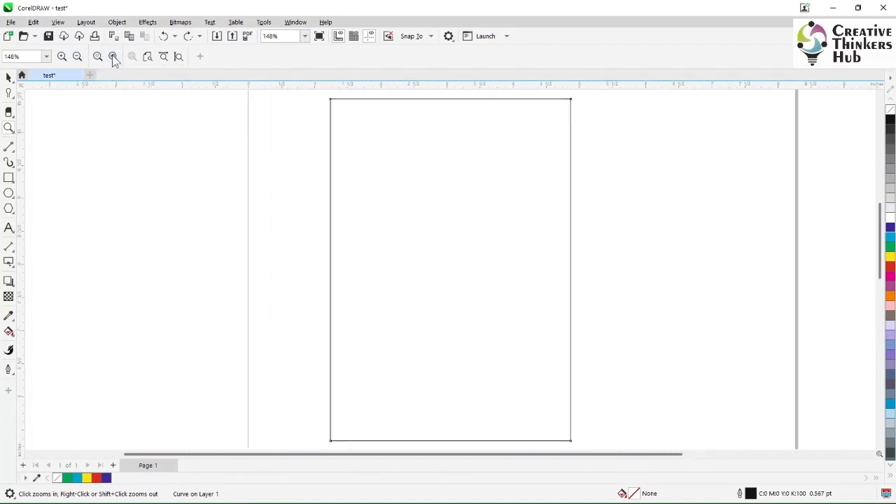
left_click_drag(280, 146, 435, 199)
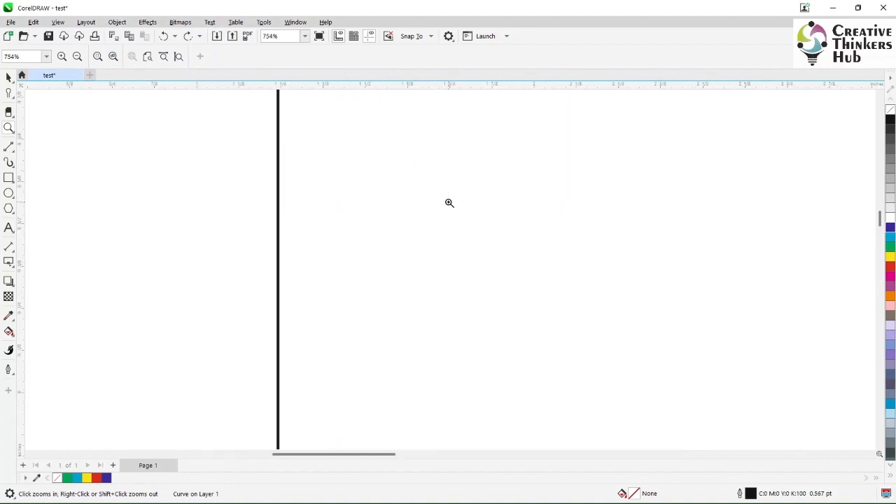
left_click(98, 59)
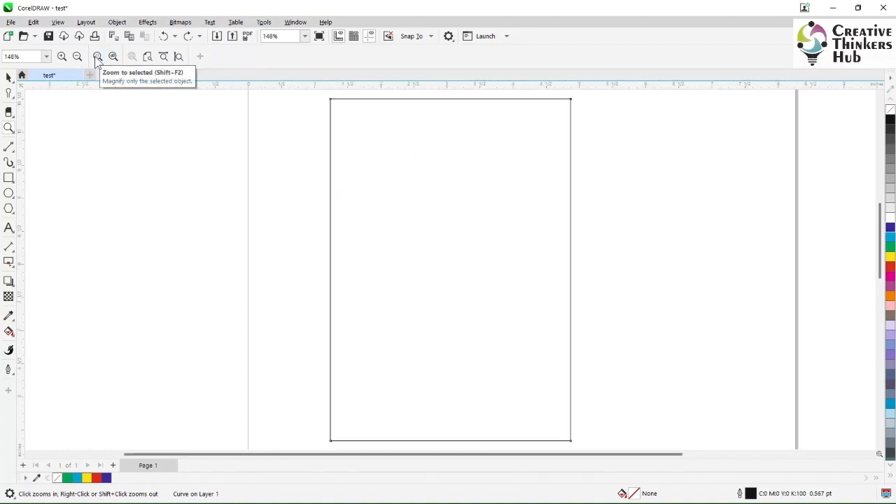
left_click(148, 58)
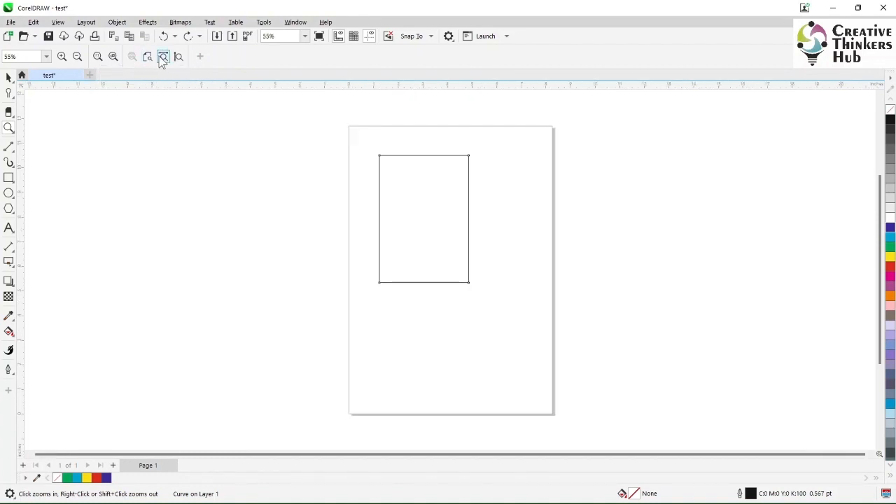
left_click(163, 58)
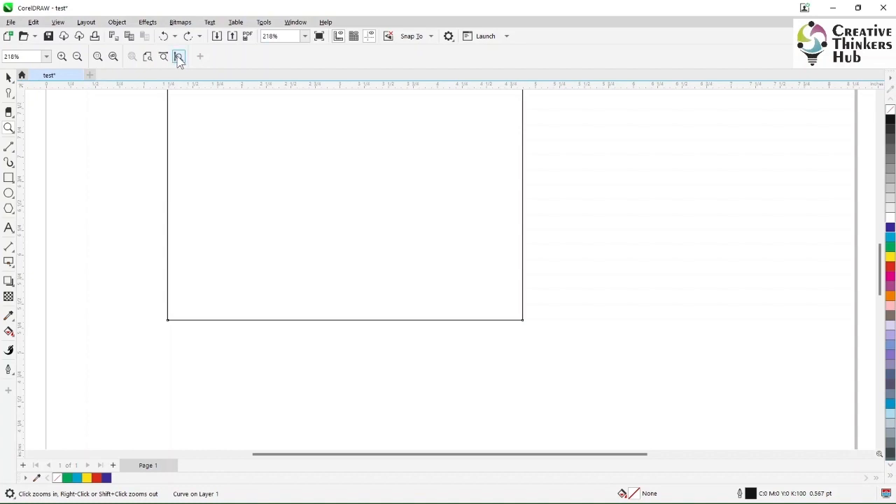
left_click(179, 59)
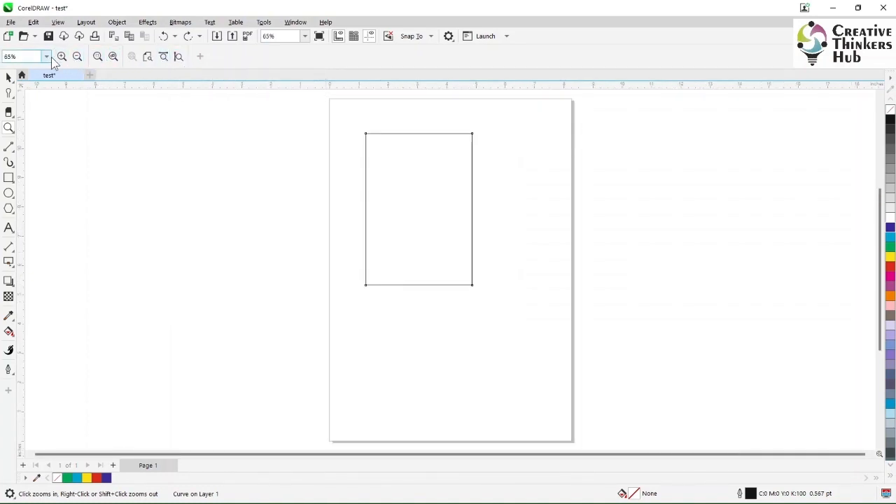
Cycle through the zoom level presets To Selected, To Page, To Width and To Height.
left_click(305, 36)
left_click(280, 55)
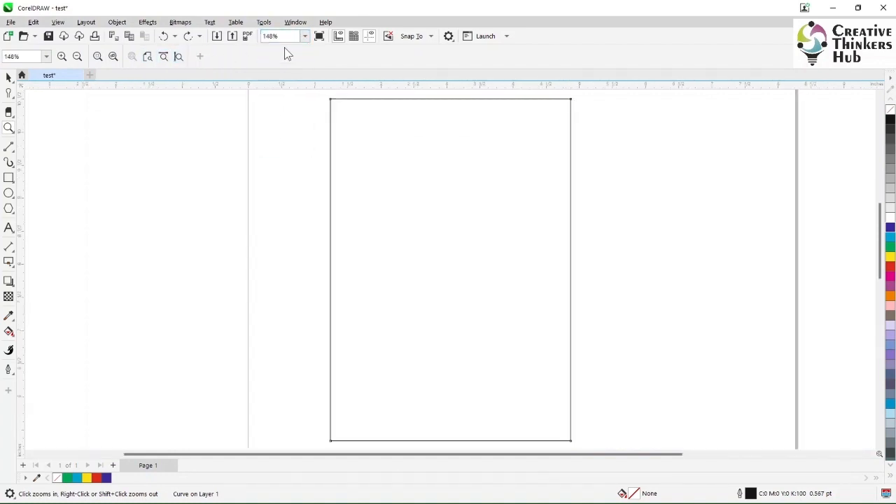
left_click(305, 37)
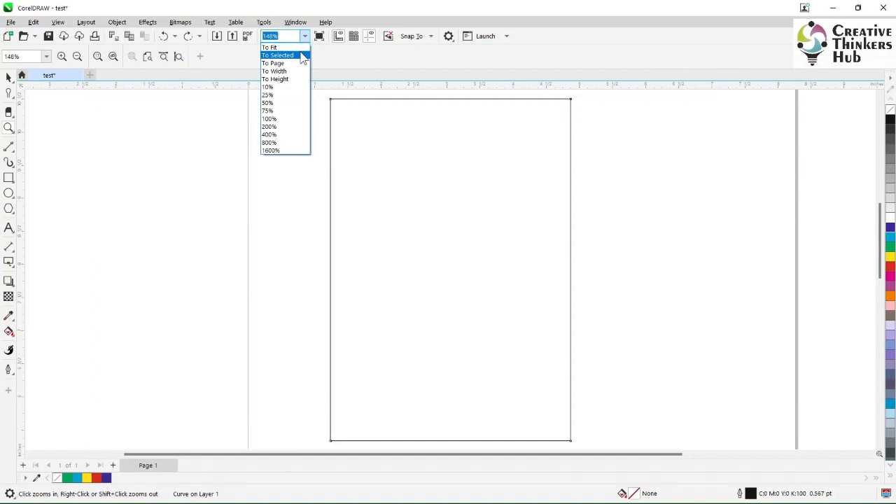
left_click(302, 54)
left_click(299, 70)
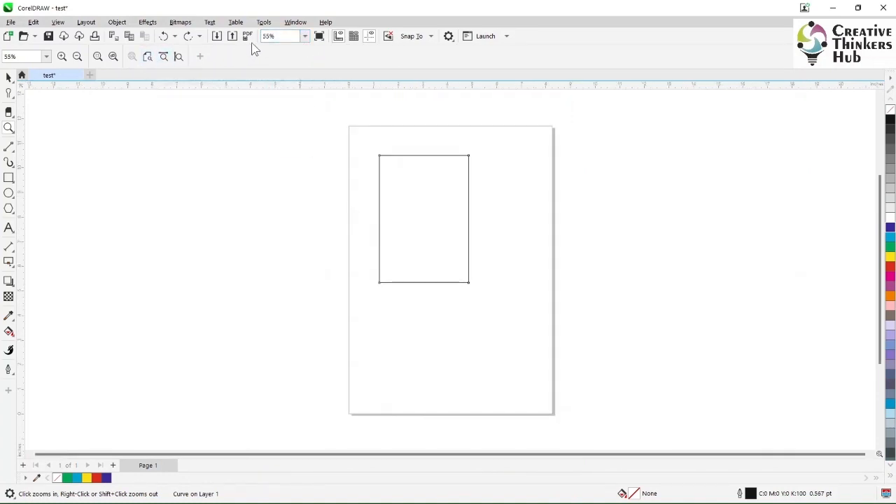
left_click(303, 38)
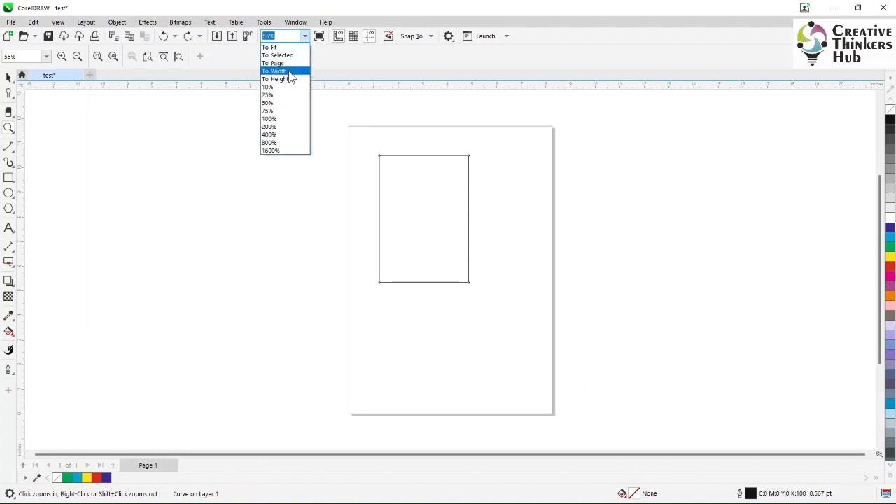
left_click(292, 77)
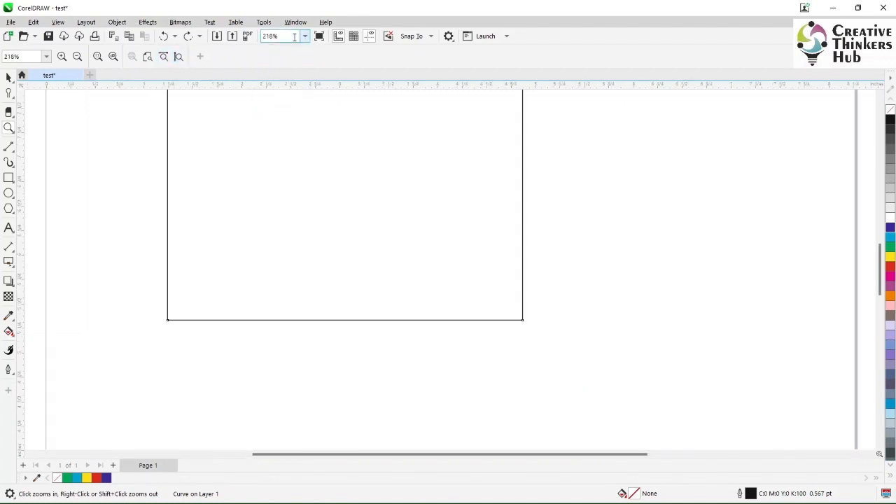
left_click(305, 37)
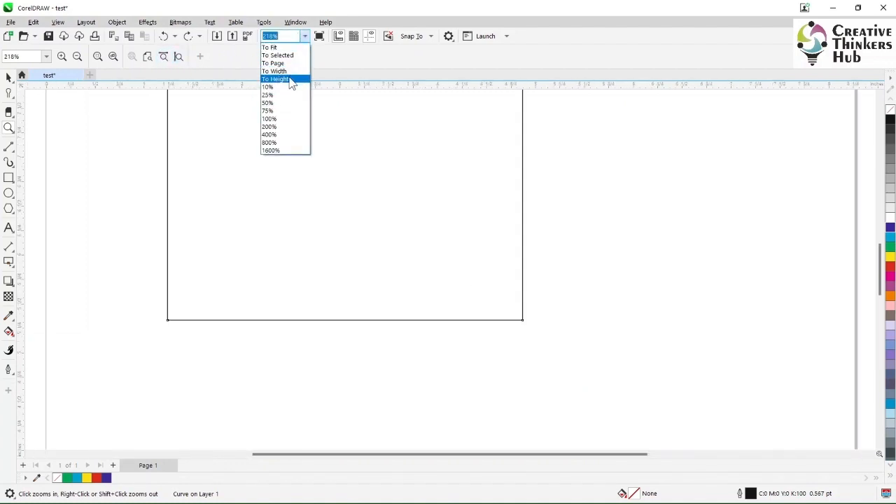
left_click(292, 82)
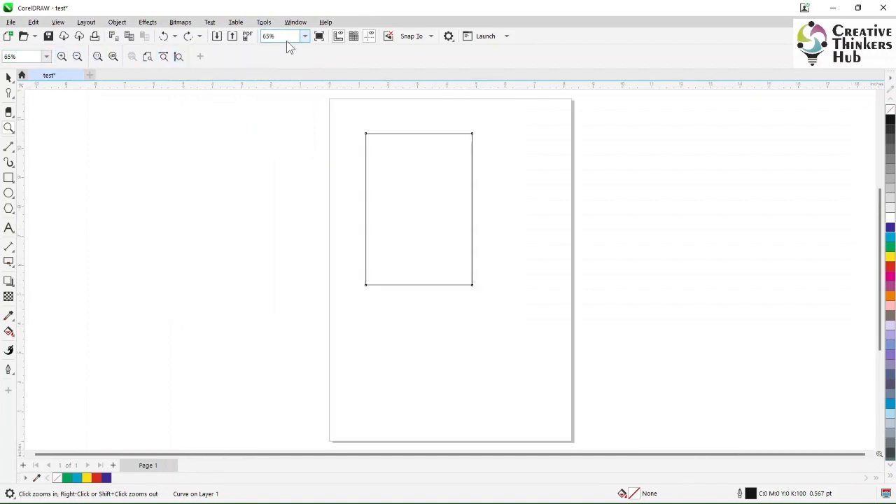
Pan around the page with the Pan tool and zoom the view to 78%.
left_click(14, 133)
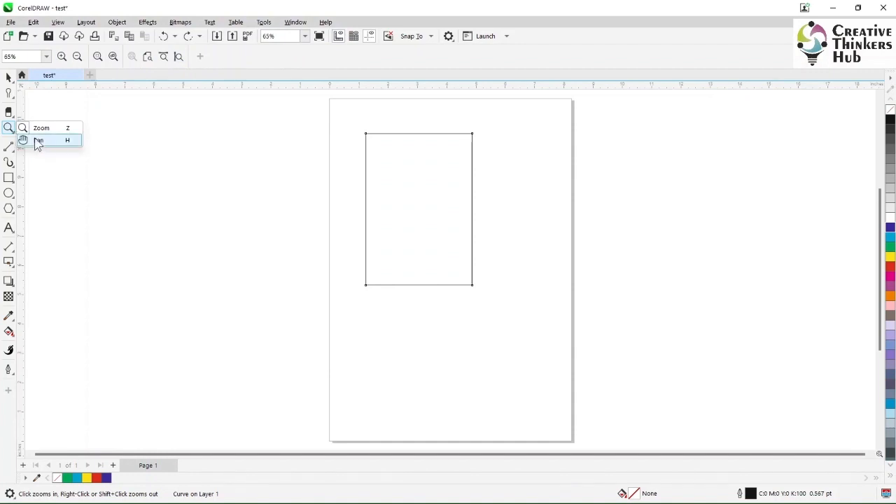
left_click(38, 142)
left_click_drag(418, 224, 431, 255)
scroll(448, 278, "up", 5)
left_click_drag(389, 226, 511, 365)
scroll(511, 365, "up", 2)
scroll(510, 330, "down", 6)
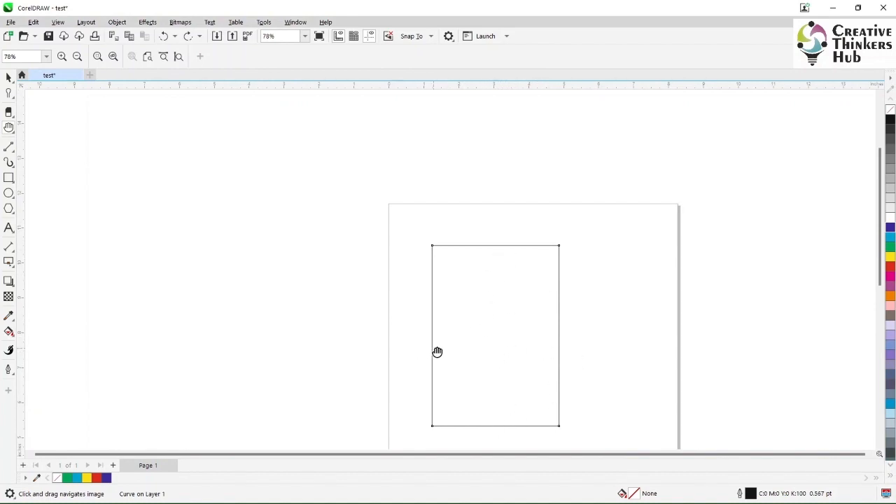
Zoom in on the rectangle to 150%, pan across it with the Pan tool, and scroll the view down and back up.
scroll(499, 379, "up", 3)
left_click_drag(441, 253, 446, 294)
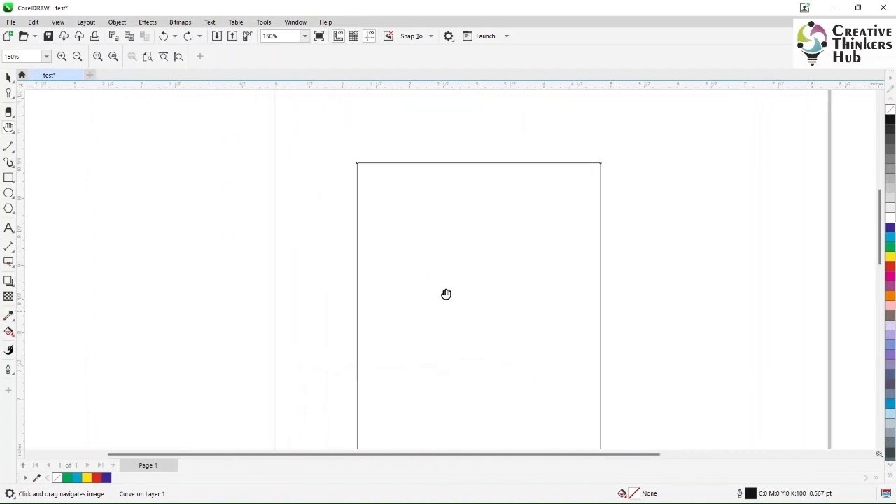
left_click_drag(556, 358, 486, 292)
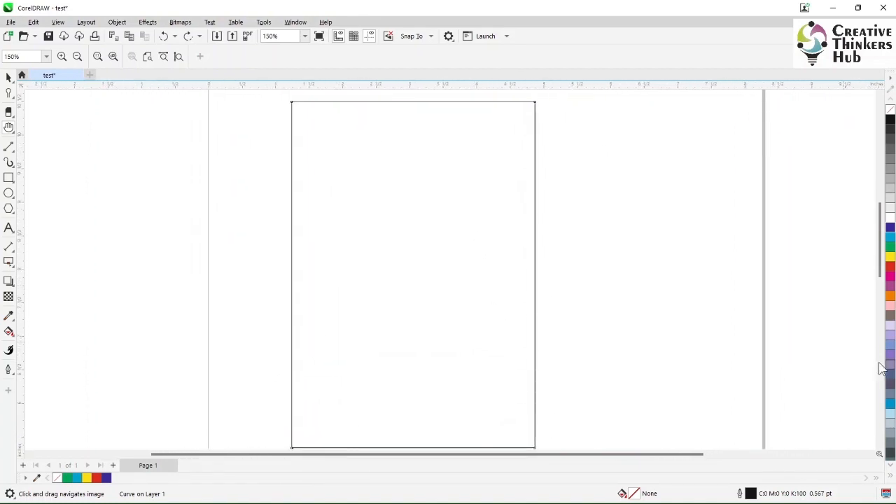
left_click_drag(882, 263, 879, 290)
mouse_move(583, 464)
left_mouse_down()
mouse_move(674, 458)
mouse_move(587, 464)
left_mouse_up()
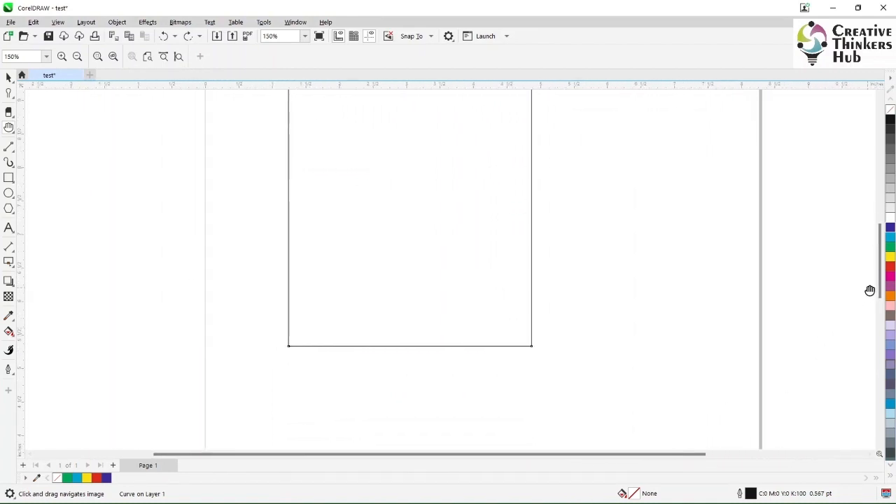
left_click_drag(880, 290, 878, 260)
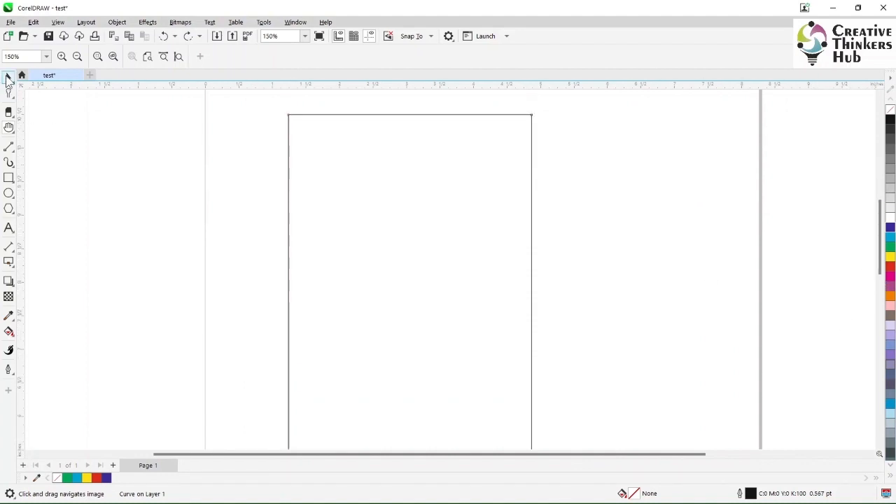
Deselect the rectangle with the Pick tool and review the tool groups containing Crop and Zoom/Pan.
left_click(9, 78)
left_click(79, 166)
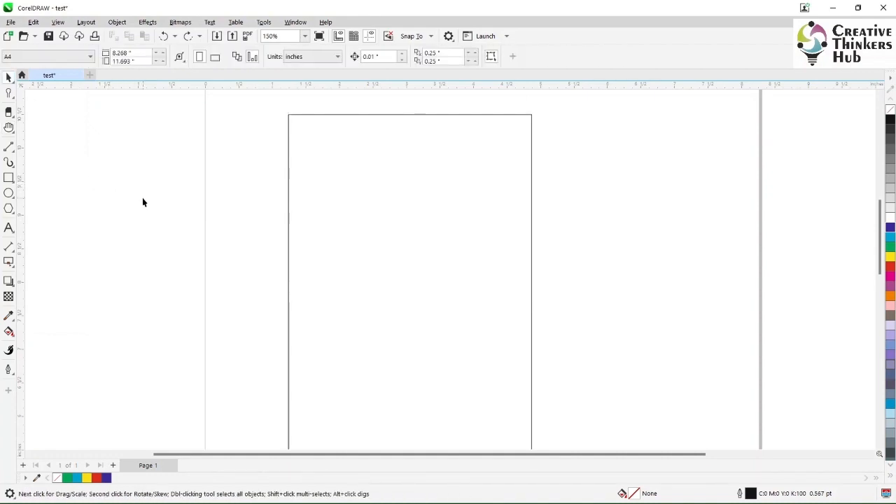
left_click(9, 112)
left_click(39, 112)
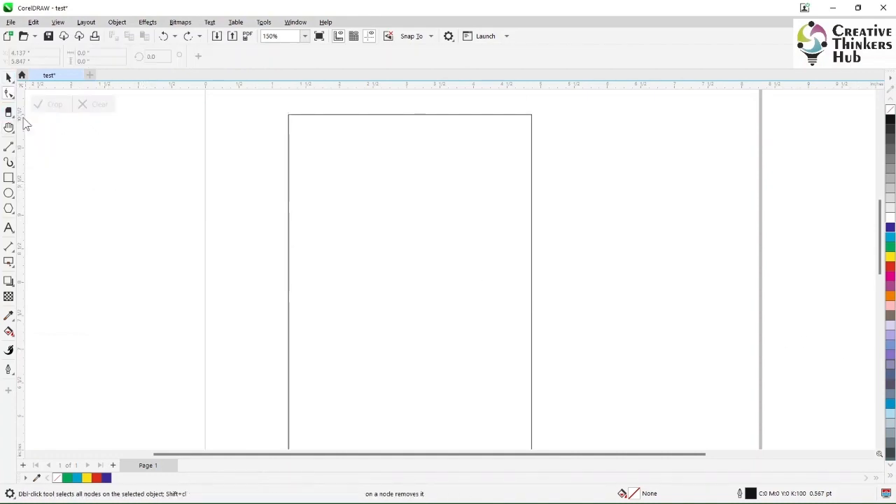
left_click(12, 133)
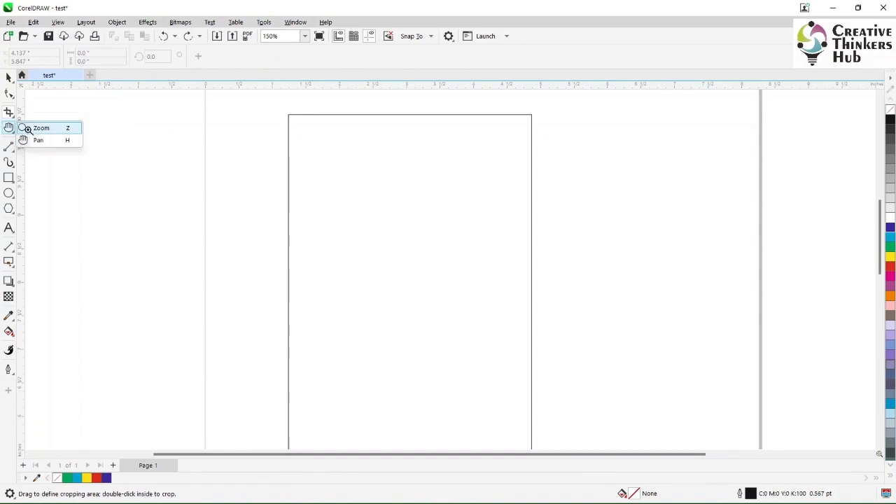